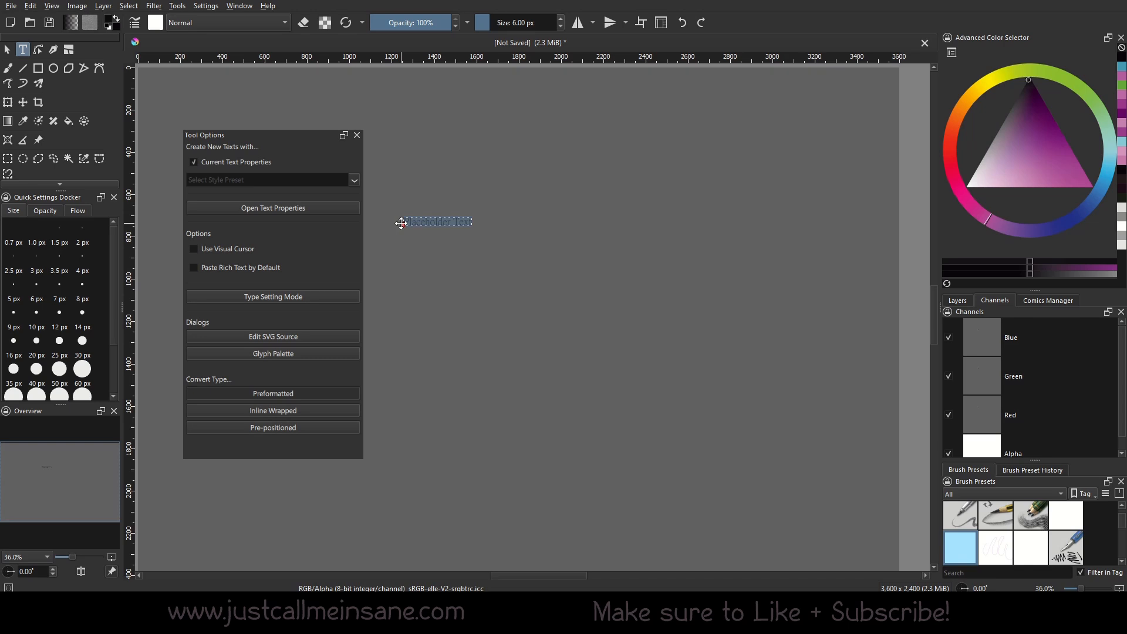
Step: Draw a wrapped placeholder text box about 1,630 px wide on the canvas and reposition it
key("Escape")
left_click_drag(408, 226, 753, 352)
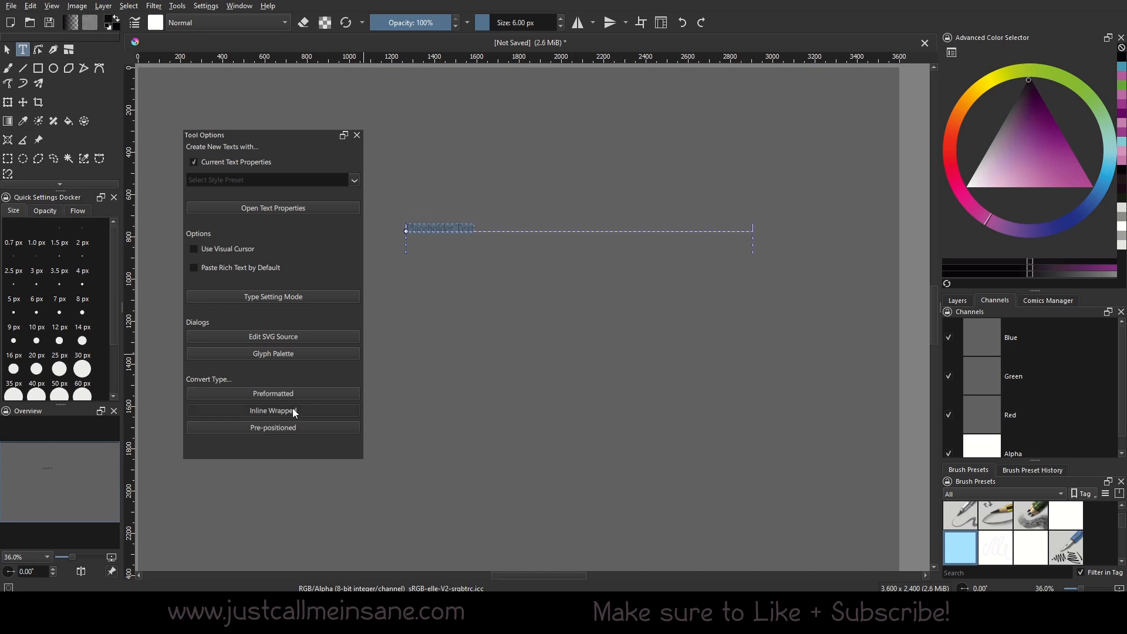
mouse_move(406, 235)
left_mouse_down()
mouse_move(421, 244)
mouse_move(395, 234)
left_mouse_up()
left_click_drag(751, 233, 561, 272)
scroll(420, 216, "up", 2)
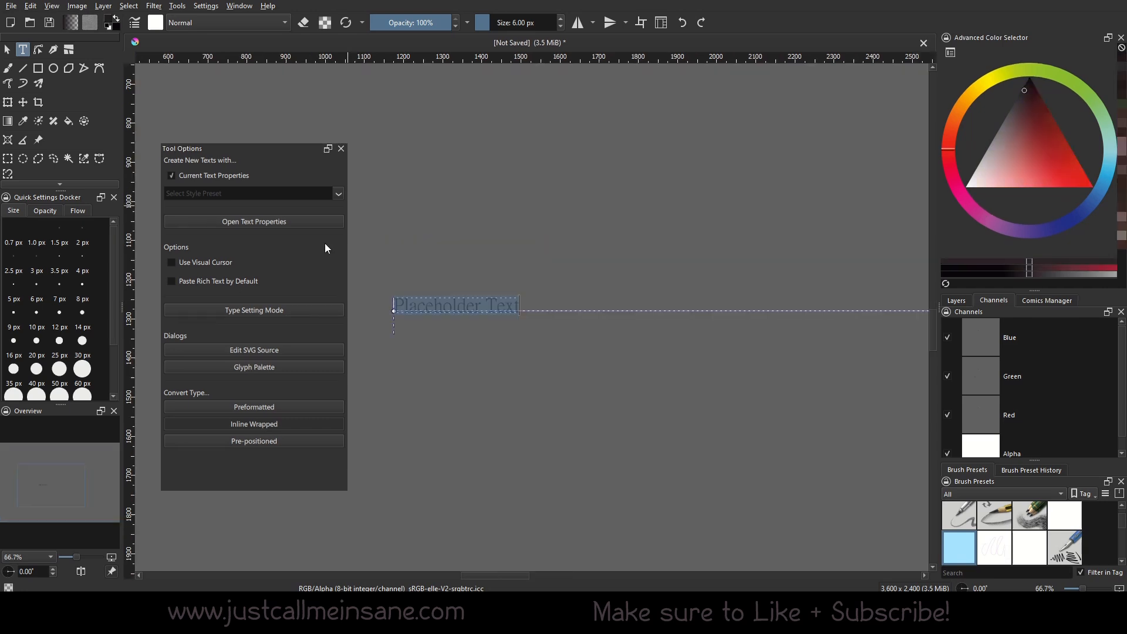
Step: Show the text properties docker, look for it in the list of dockers, and close it
left_click(281, 224)
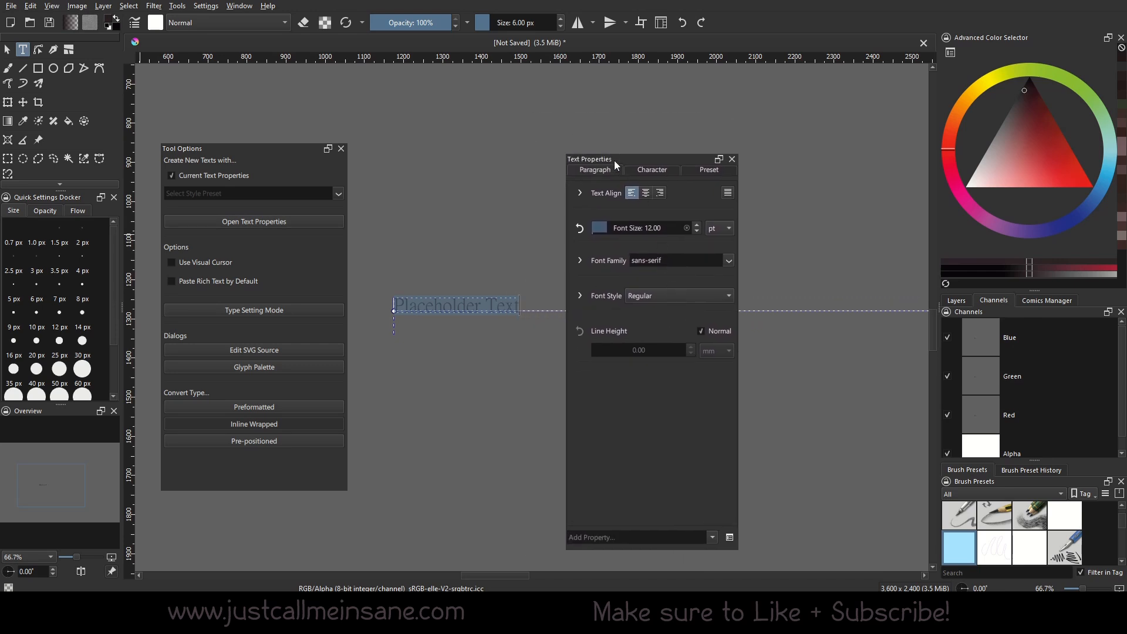
left_click_drag(628, 157, 573, 130)
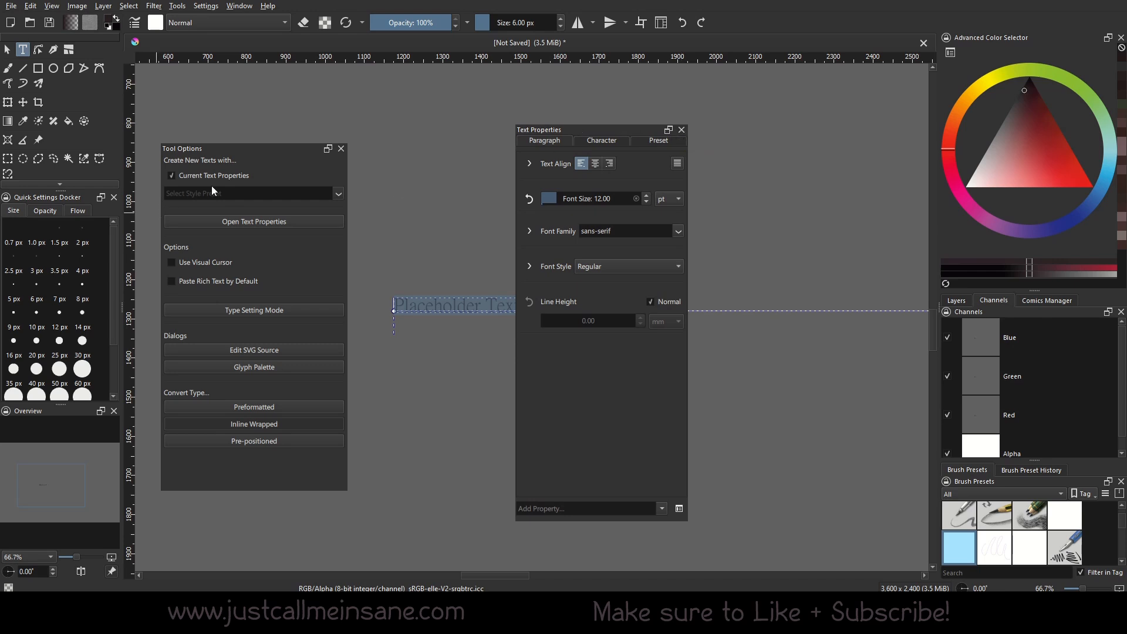
left_click(206, 6)
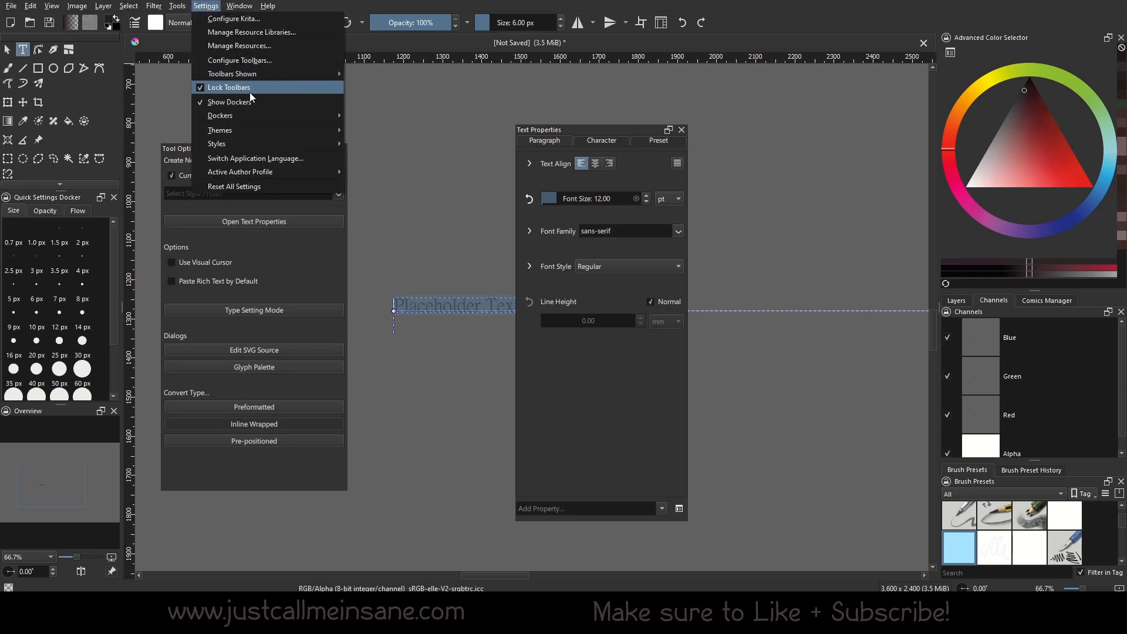
mouse_move(247, 116)
left_click(274, 260)
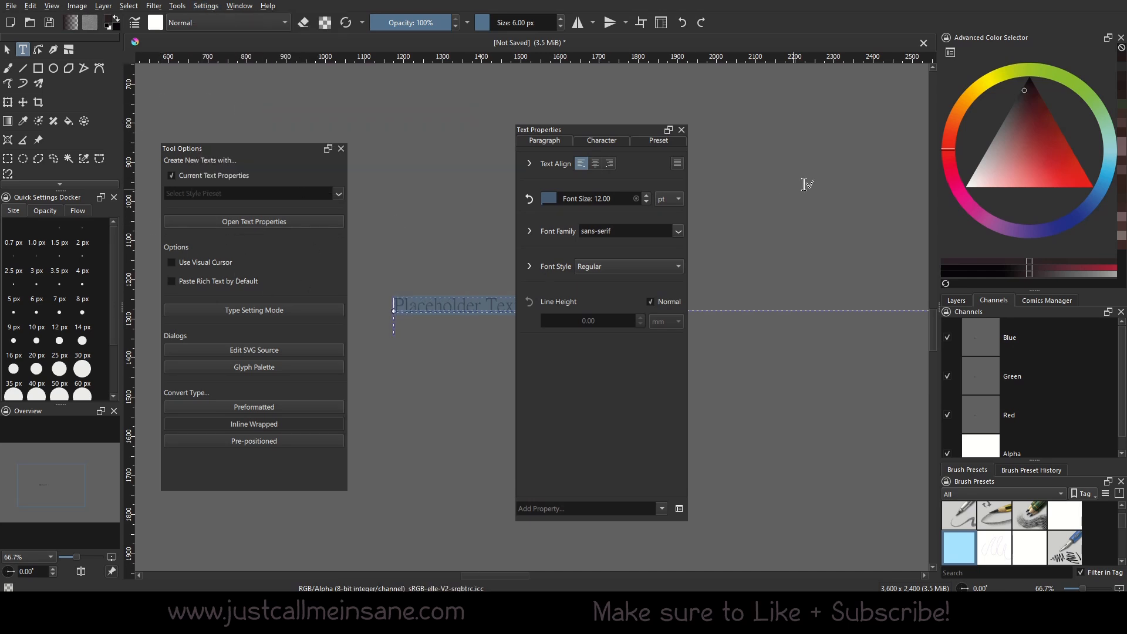
left_click(682, 130)
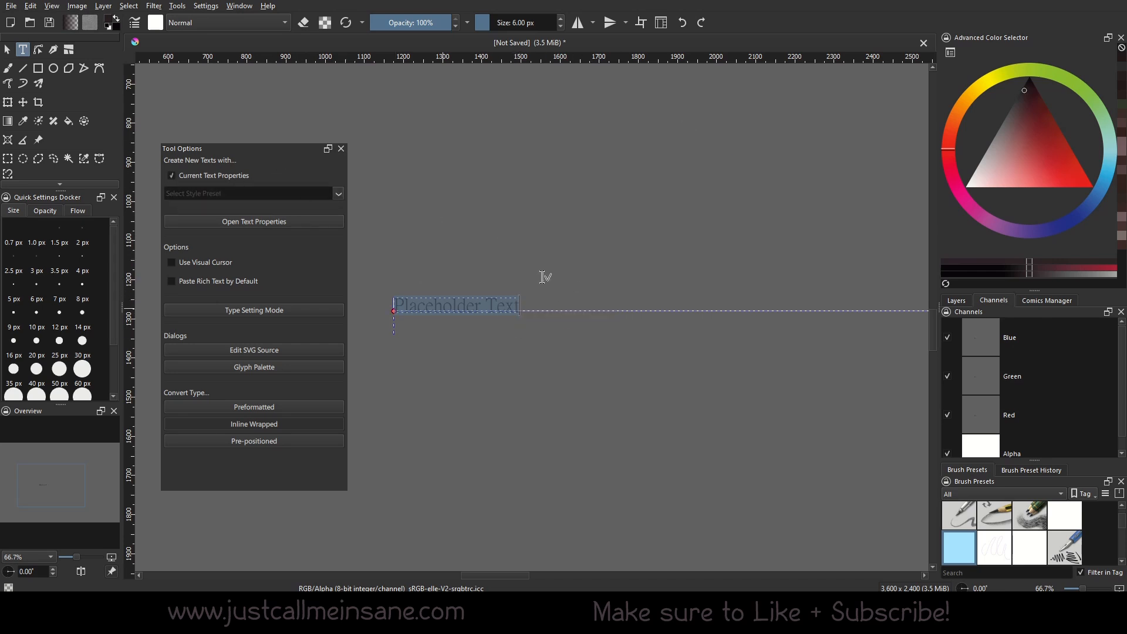
Step: Look at the style presets for new texts with Current Text Properties switched off, and switch that option back on
left_click(235, 175)
left_click(339, 197)
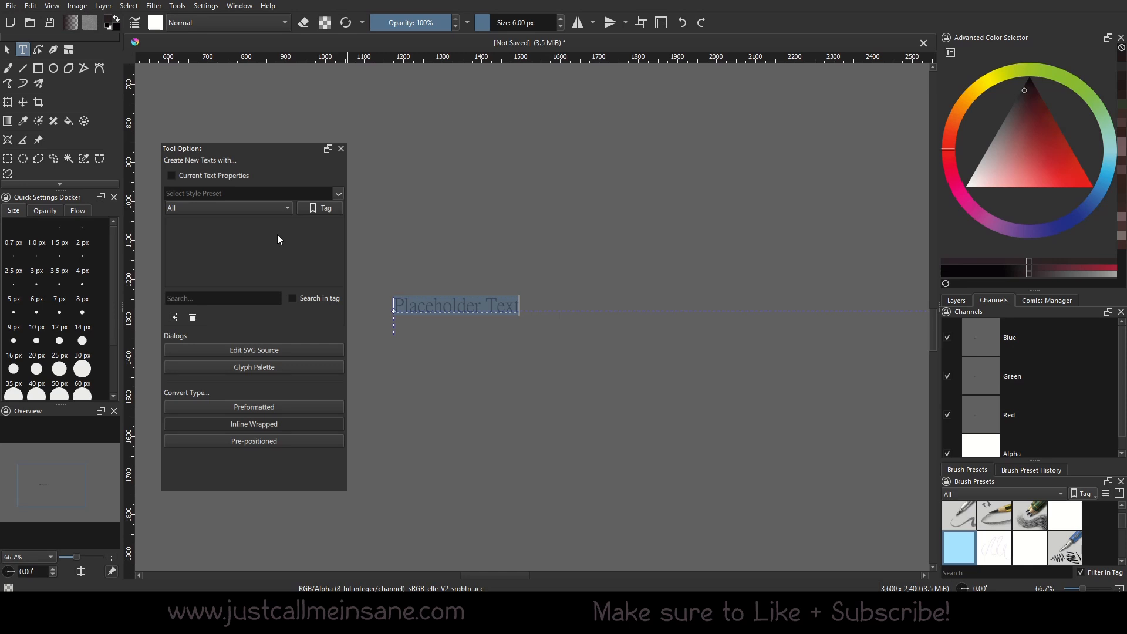
left_click(338, 194)
left_click(323, 192)
left_click(298, 179)
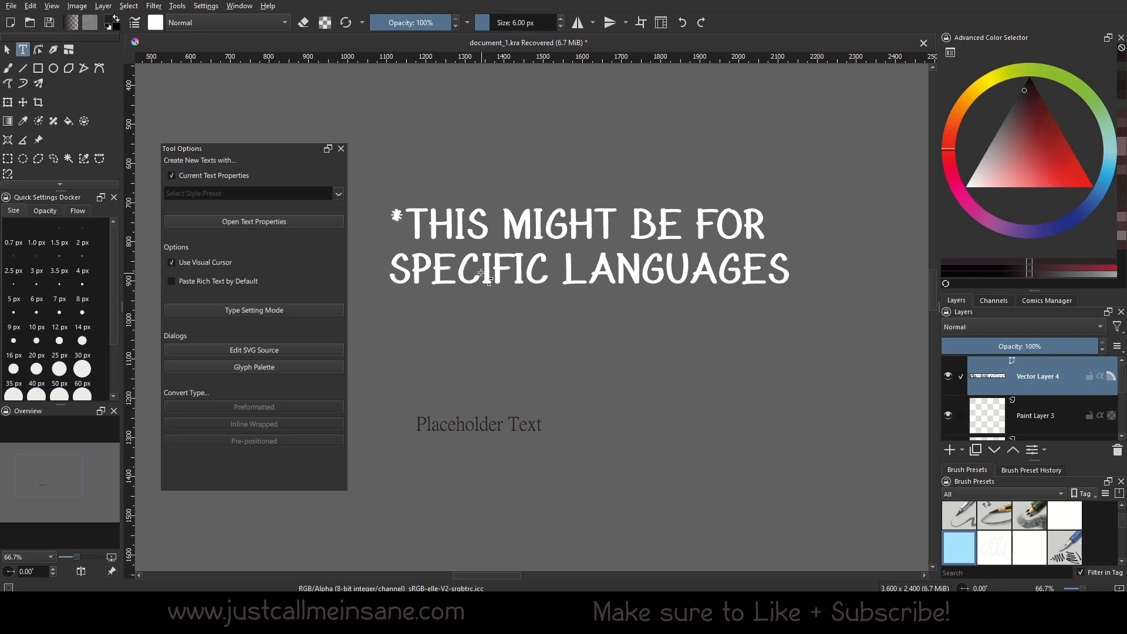
Step: Turn off the visual cursor option and leave pasting rich text by default disabled
left_click(215, 267)
left_click(239, 286)
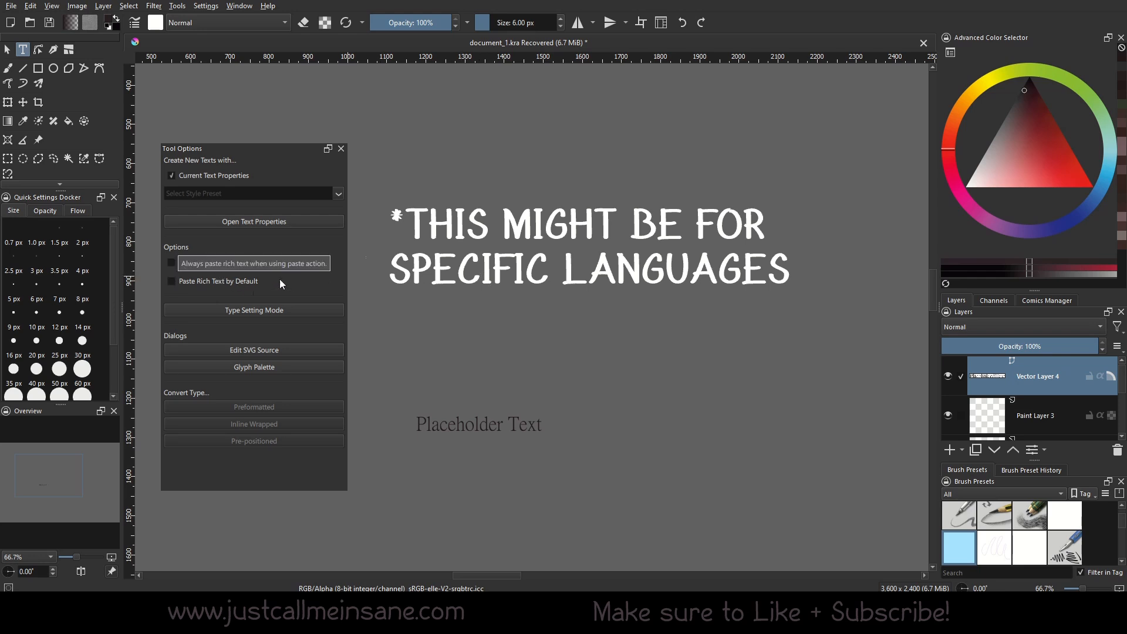
left_click(252, 285)
Step: Draw a text box about 850 px wide above the placeholder text and copy the selected Lorem Ipsum passage from the browser
left_click_drag(437, 153, 768, 347)
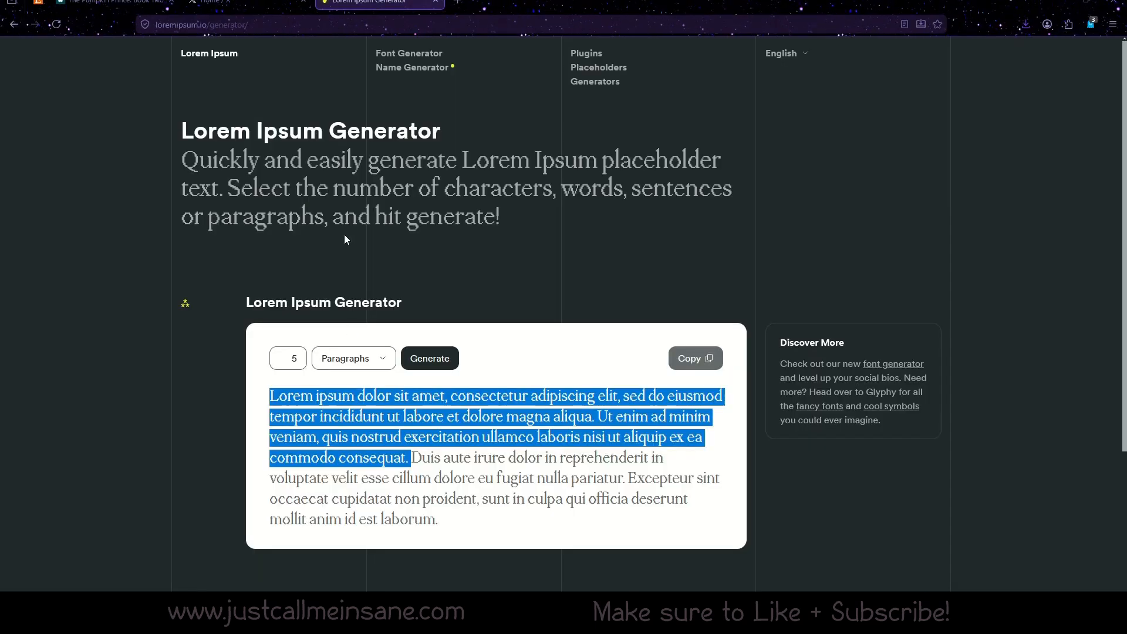
right_click(336, 418)
left_click(378, 203)
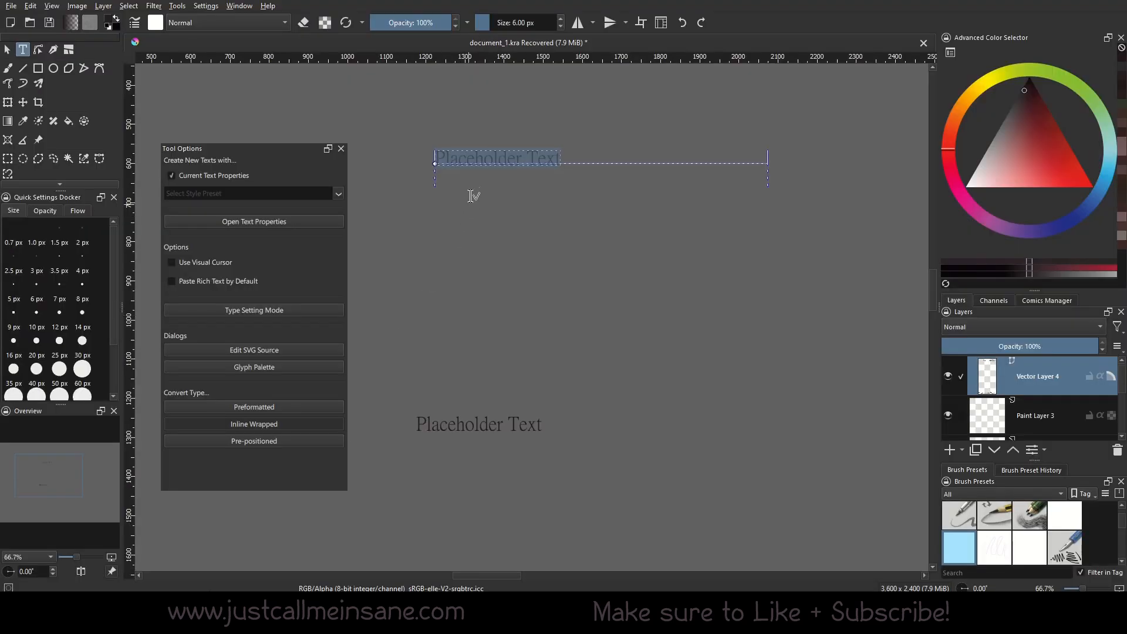
Step: Try pasting the Lorem Ipsum passage with rich-text pasting alternately off and on, undoing each paste
key("ctrl+v")
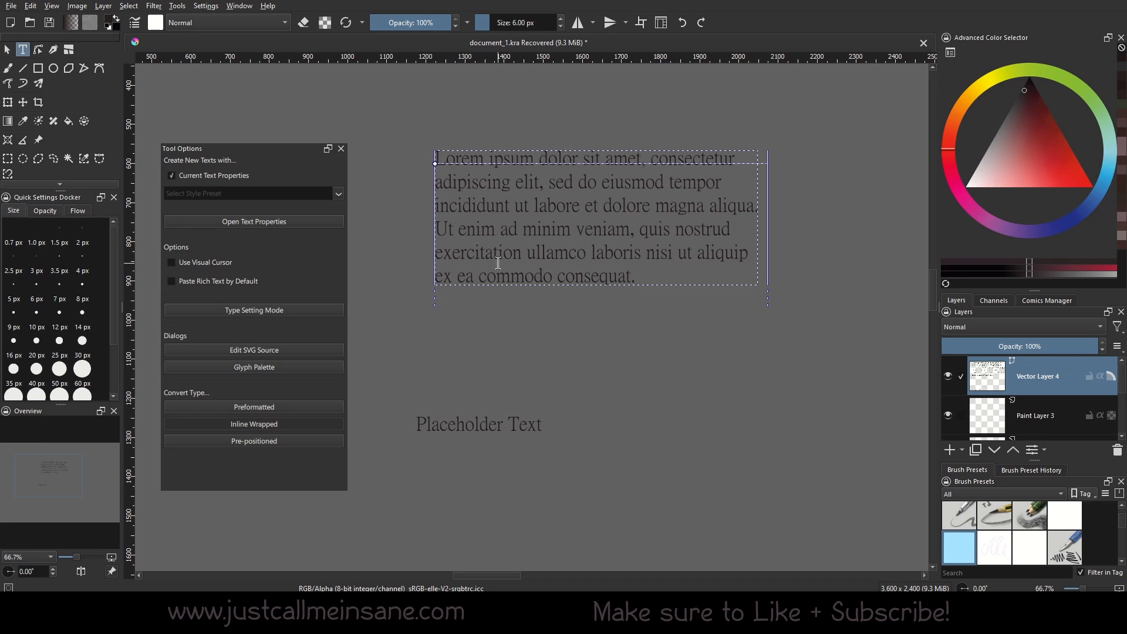
key("ctrl+z")
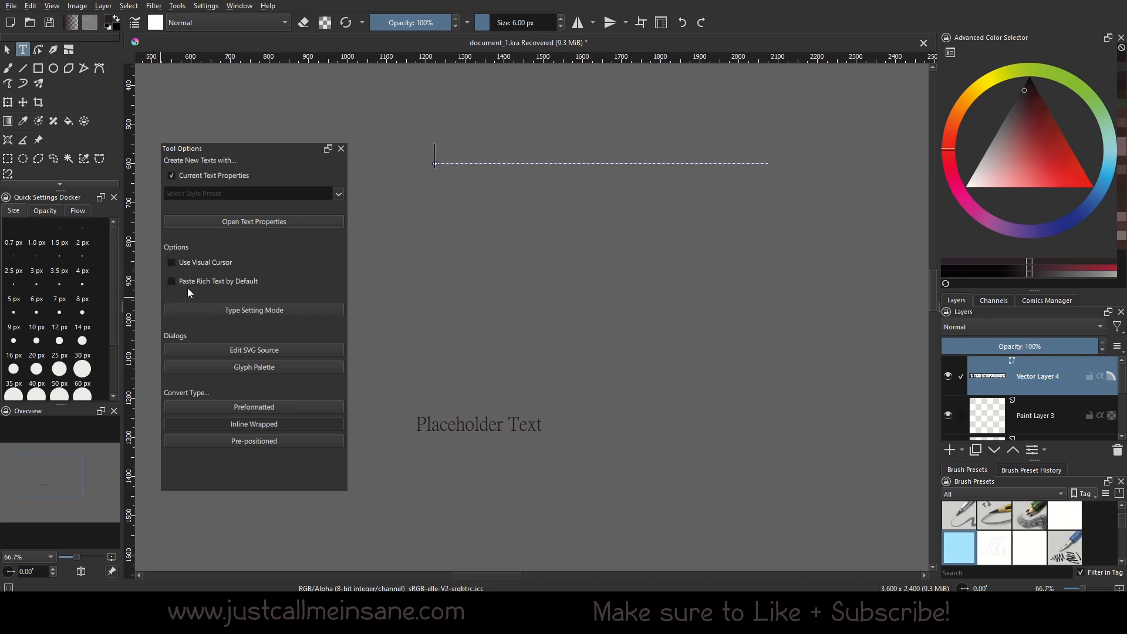
key("ctrl+v")
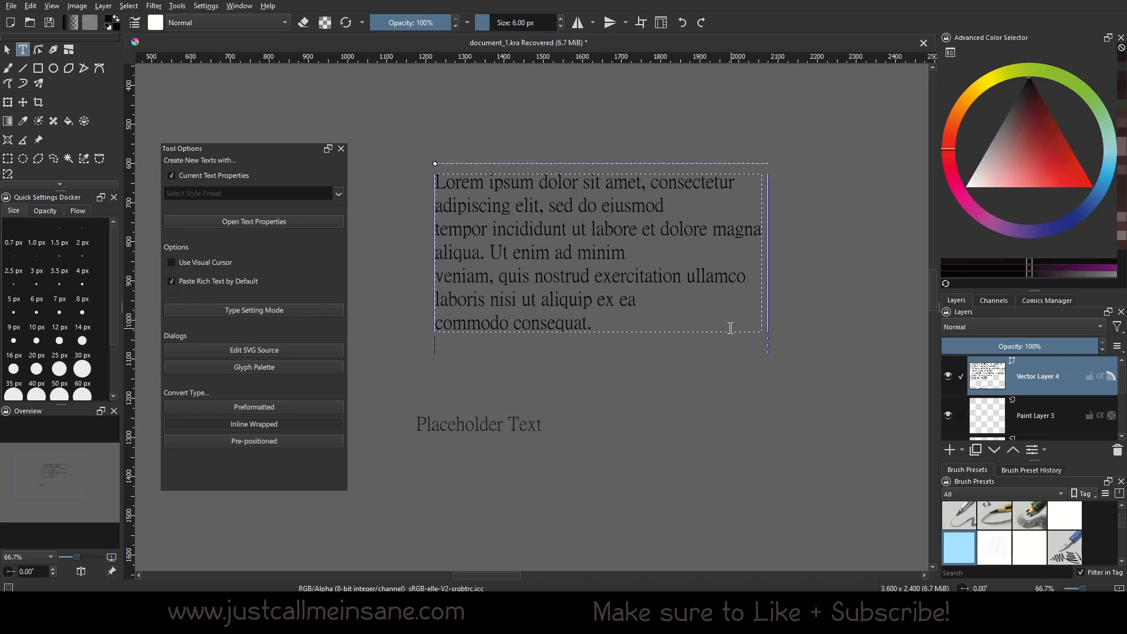
key("ctrl+z")
left_click(174, 283)
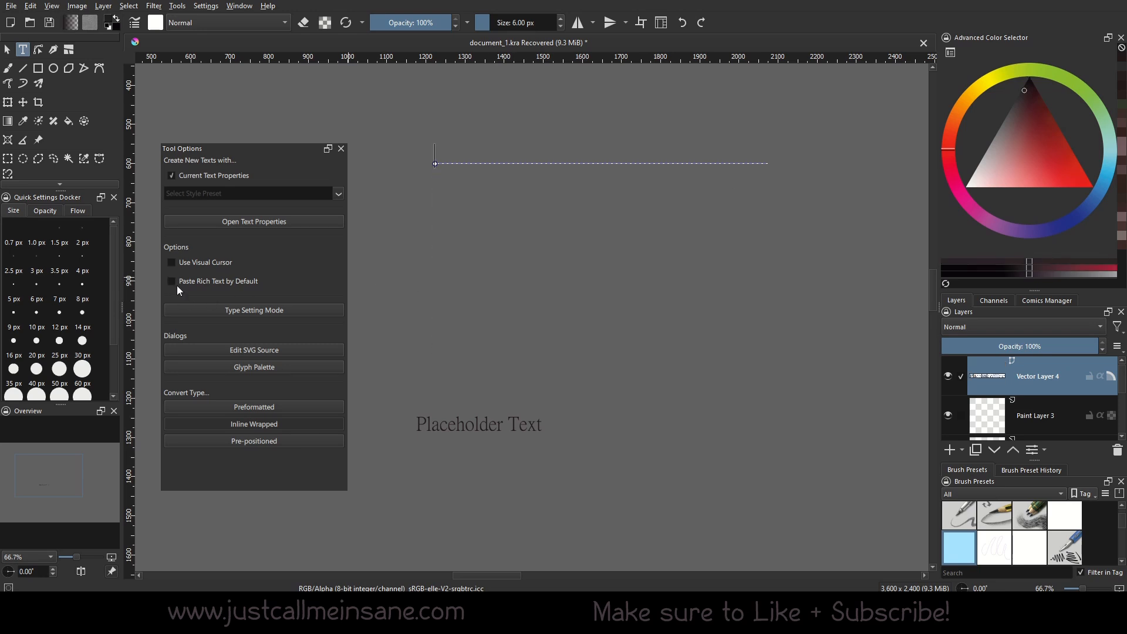
key("ctrl+v")
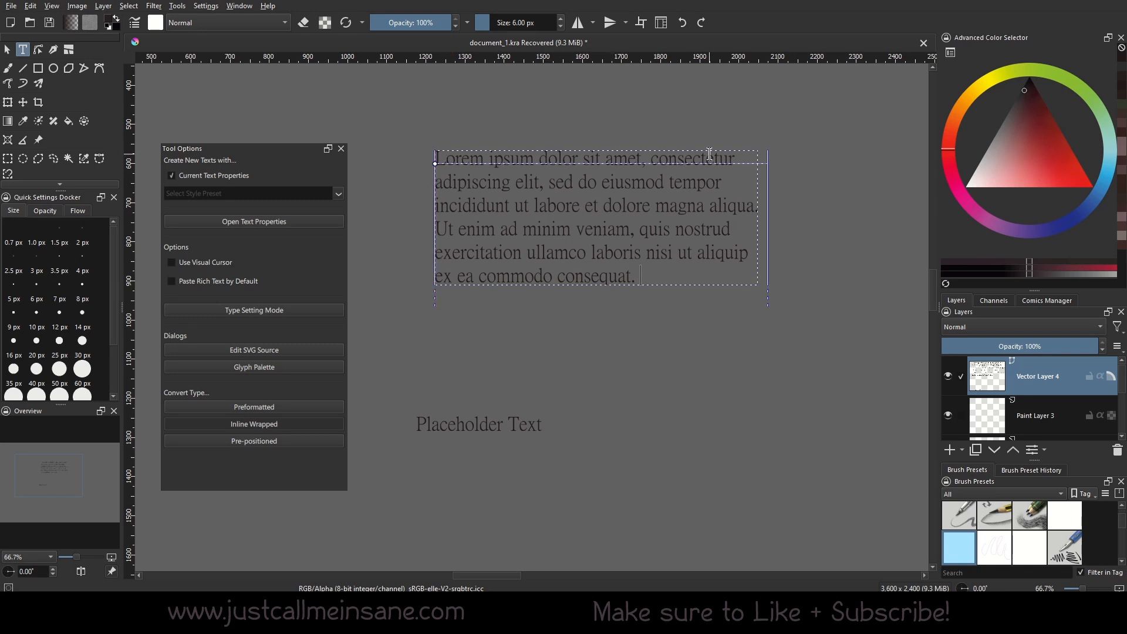
key("ctrl+z")
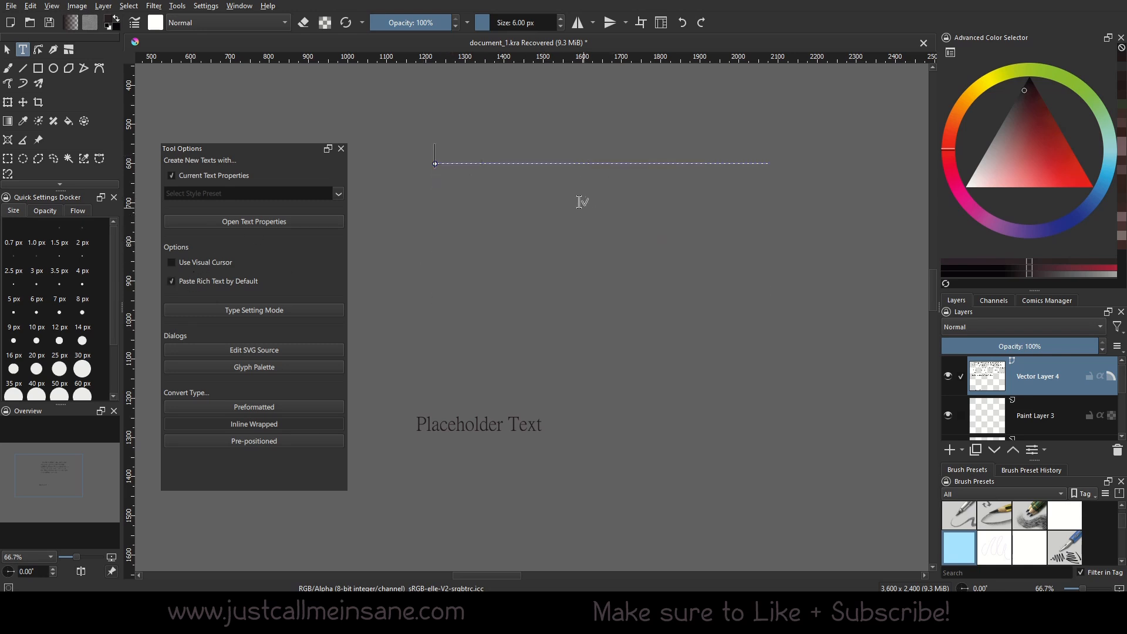
Step: Paste the Lorem Ipsum passage into the text box as rich text and shift the box slightly
key("ctrl+v")
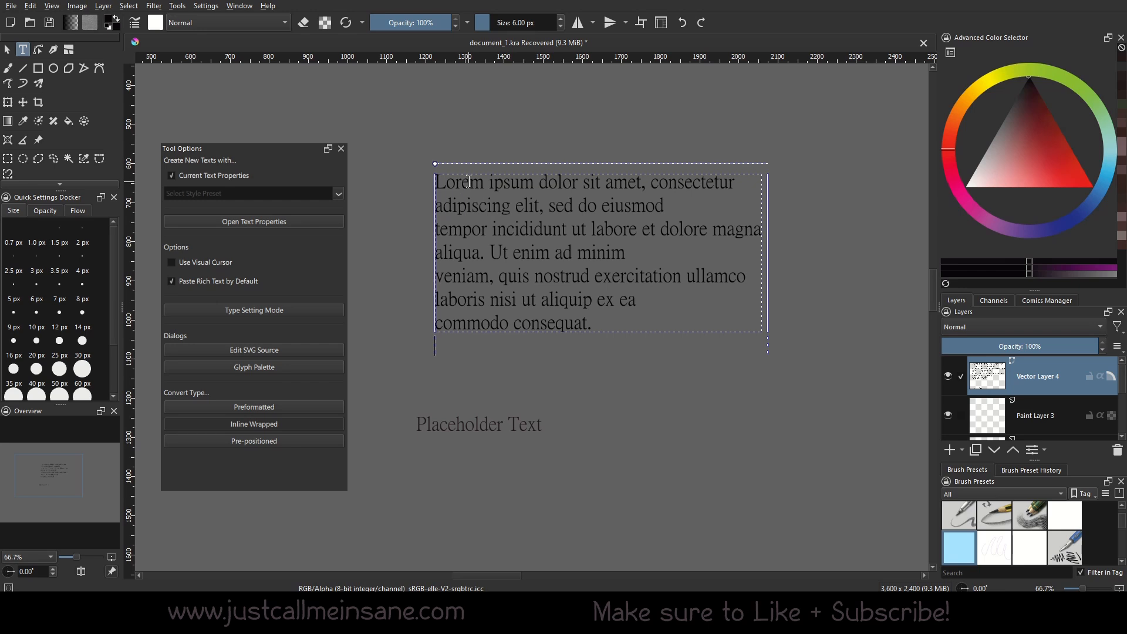
left_click_drag(437, 165, 415, 184)
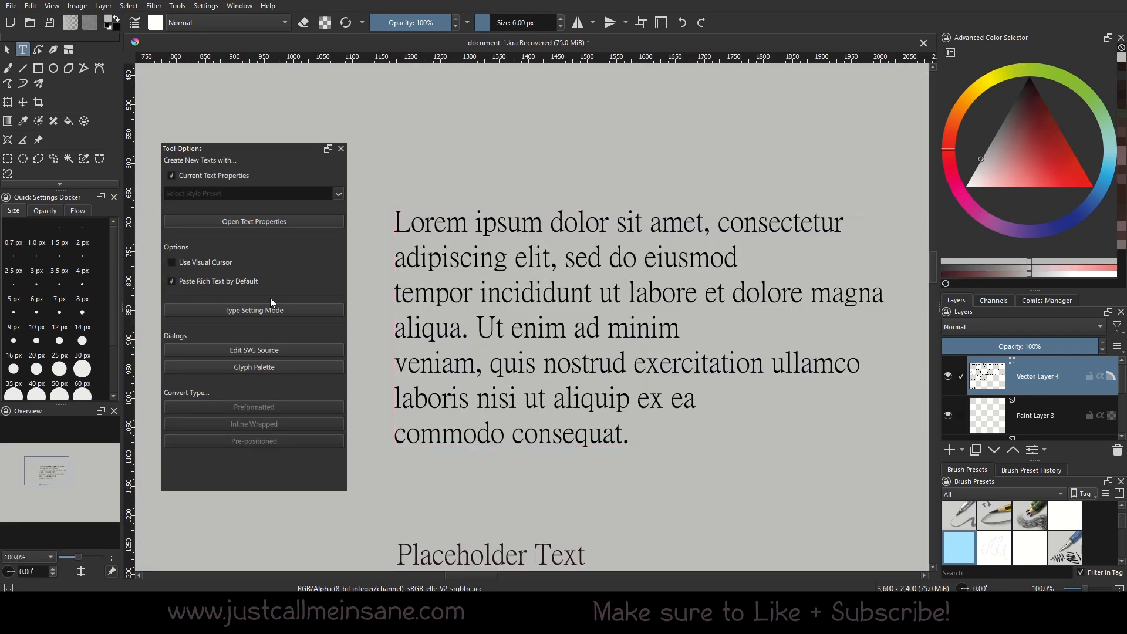
Step: Examine the paragraph's baseline and line guides by switching type setting mode on and off again
left_click(246, 309)
left_click(470, 303)
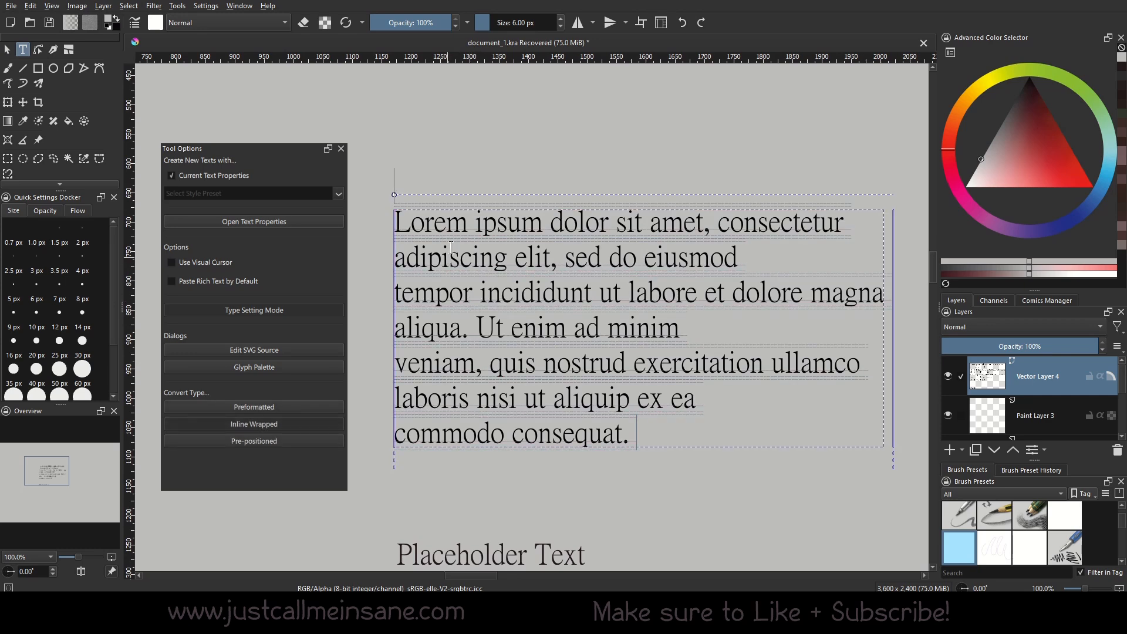
scroll(464, 213, "up", 3)
left_click_drag(459, 312, 569, 337)
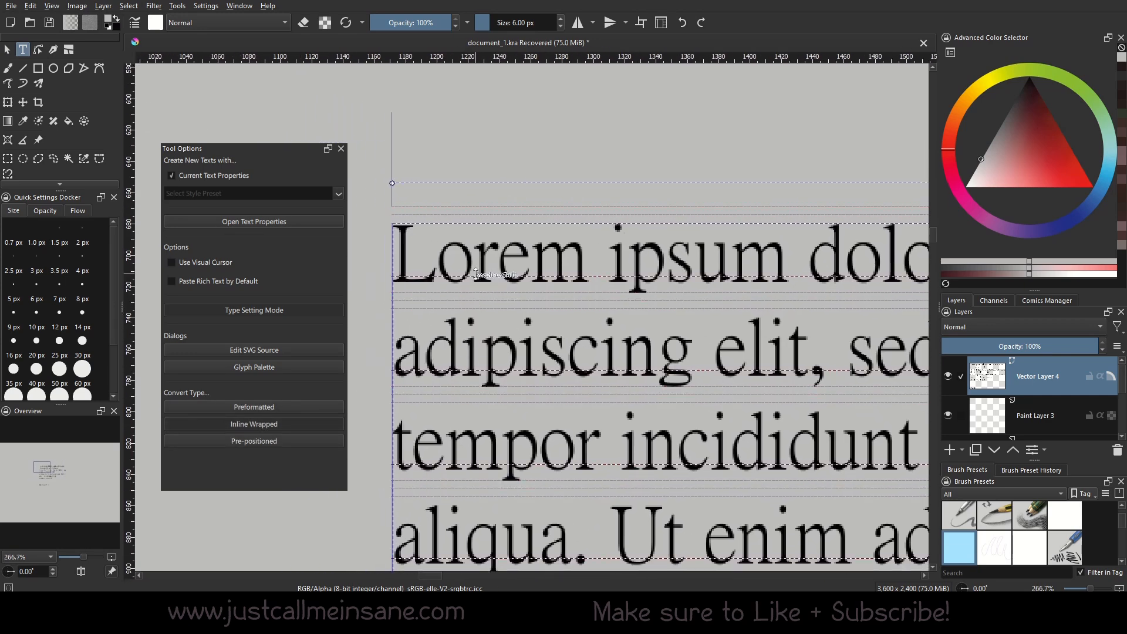
left_click(295, 313)
left_click(484, 339)
scroll(556, 429, "down", 1)
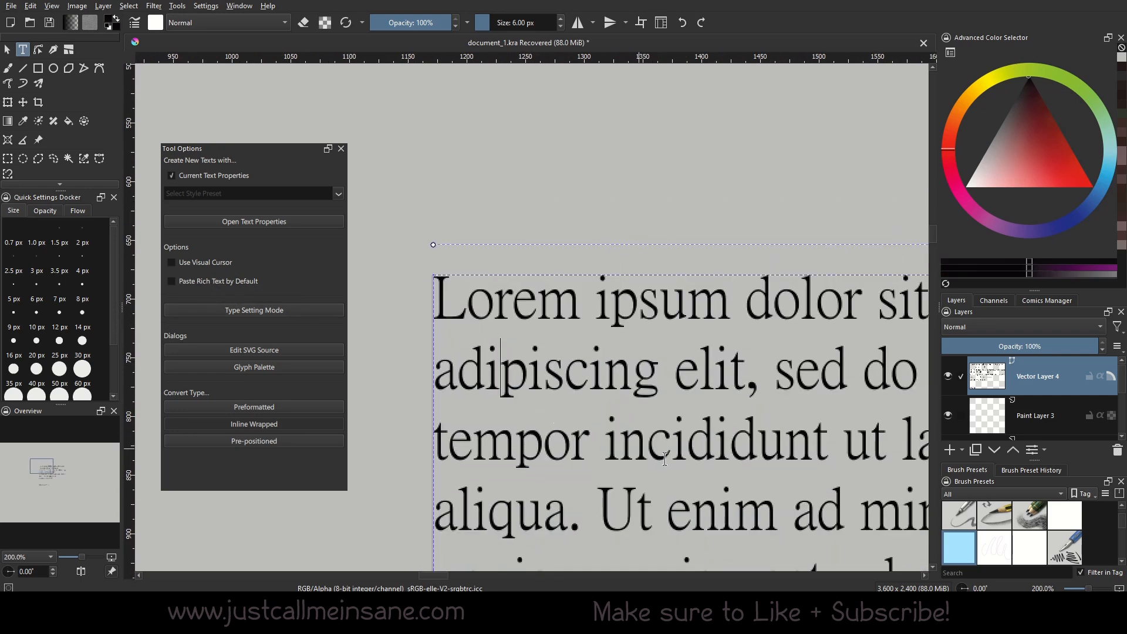
left_click_drag(683, 466, 629, 410)
Step: Switch on type setting mode and try widening and narrowing the paragraph's line height with its guide lines
left_click(294, 307)
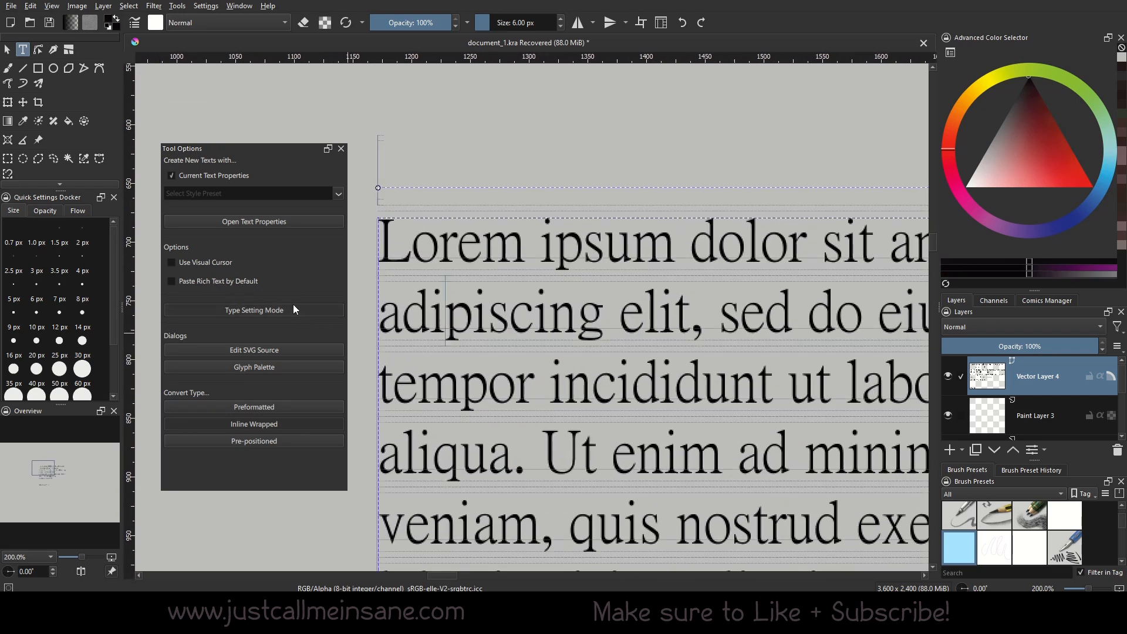
left_click_drag(458, 271, 459, 274)
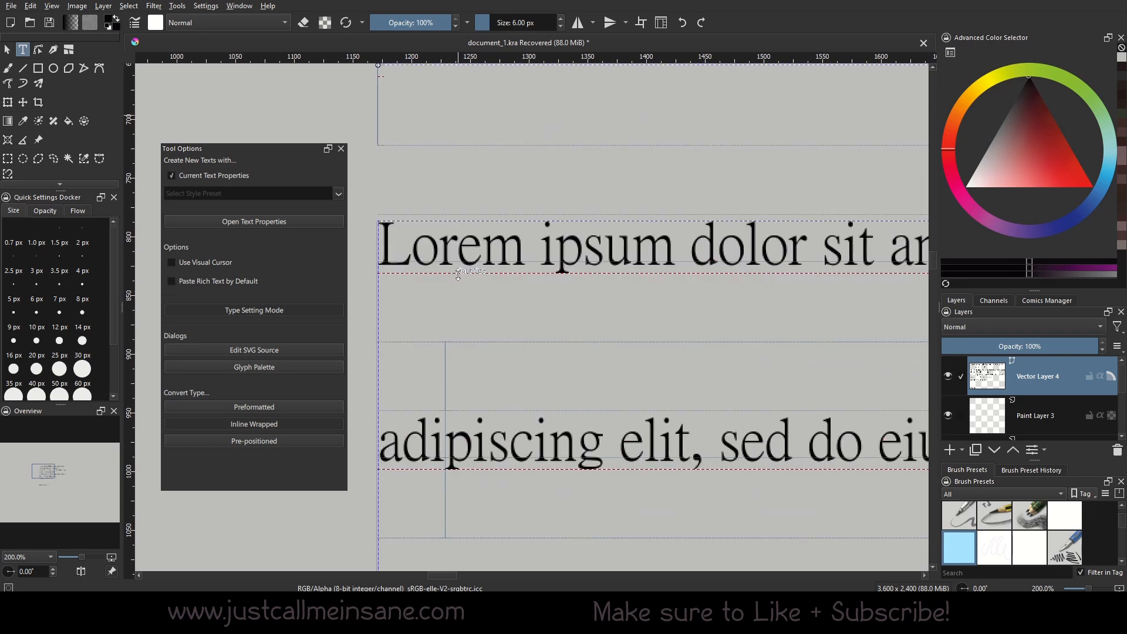
left_click_drag(483, 341, 484, 280)
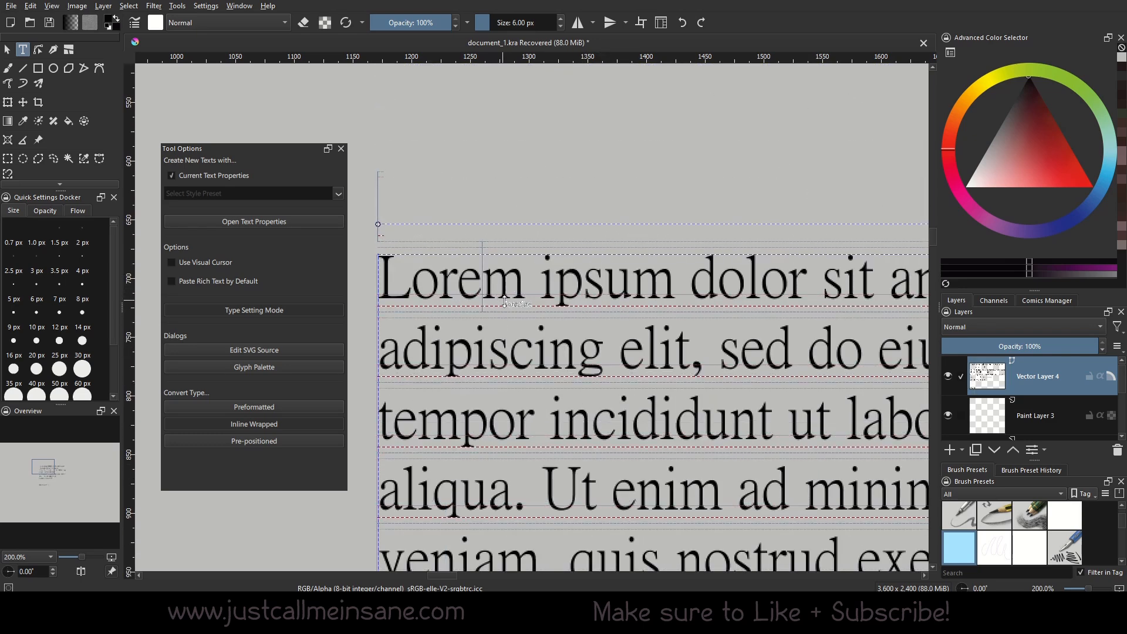
Step: Try a smaller font size and tighter line spacing on the paragraph using the type setting guides
left_click_drag(515, 310, 439, 292)
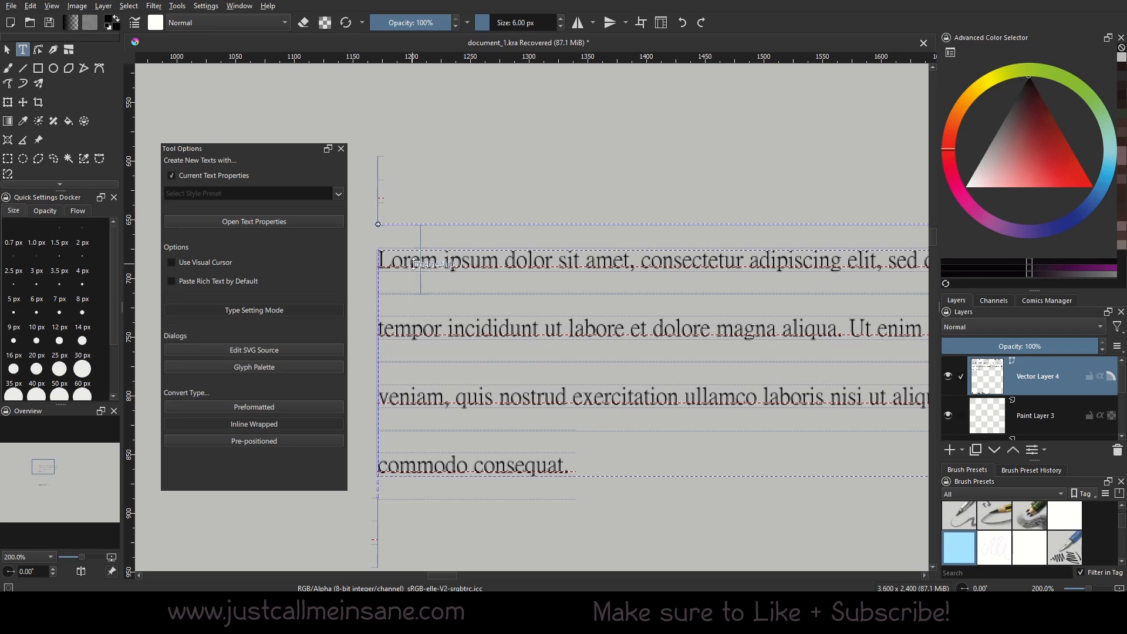
mouse_move(419, 295)
left_mouse_down()
mouse_move(423, 312)
mouse_move(423, 280)
left_mouse_up()
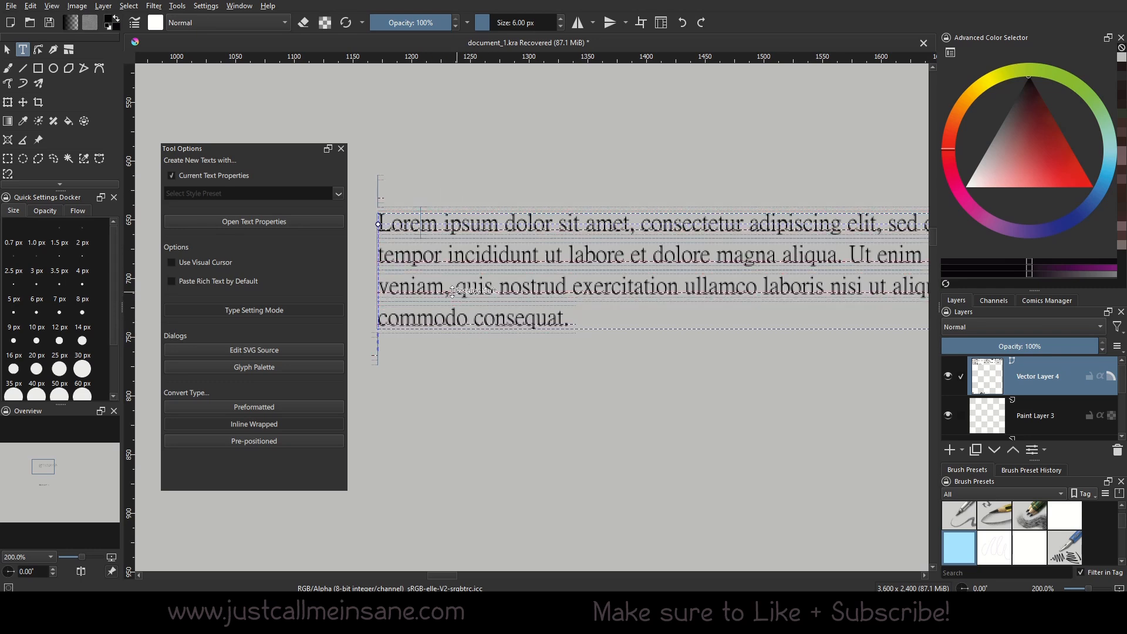
scroll(492, 321, "up", 2)
left_click_drag(466, 315, 456, 232)
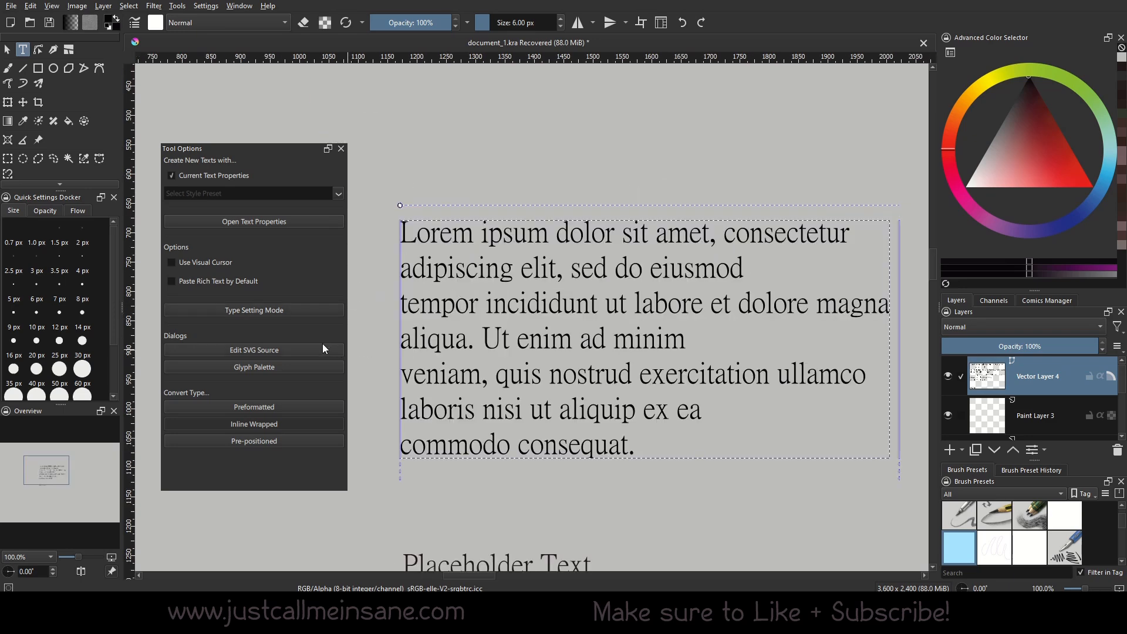
Step: Try a different fill colour code for the paragraph in its SVG source, save it and close the editor
left_click(309, 350)
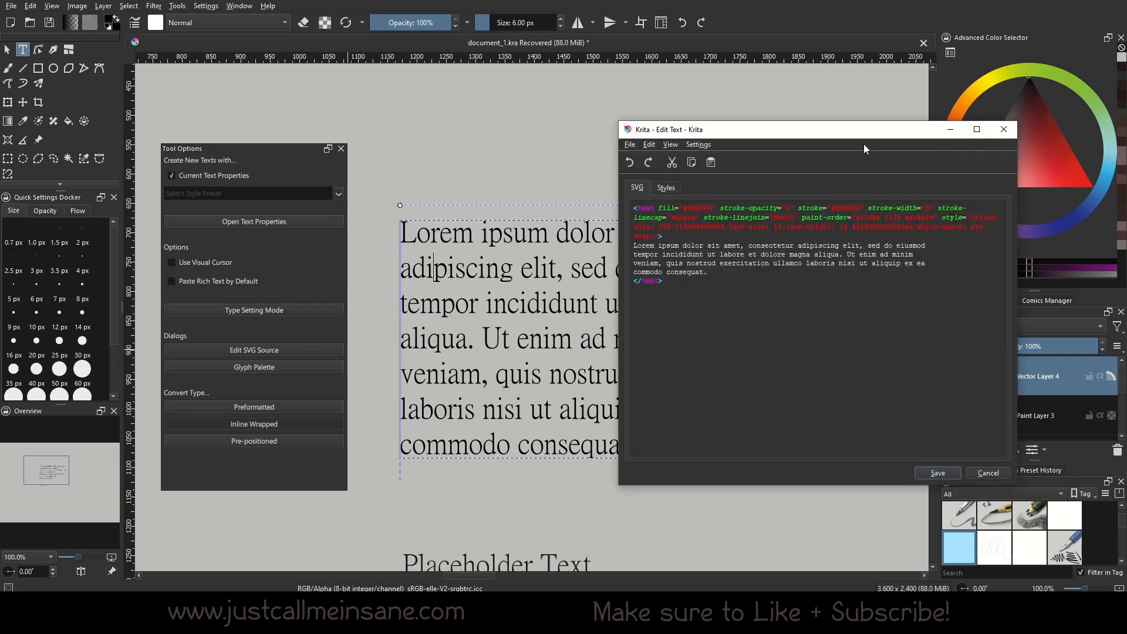
left_click_drag(844, 142, 610, 162)
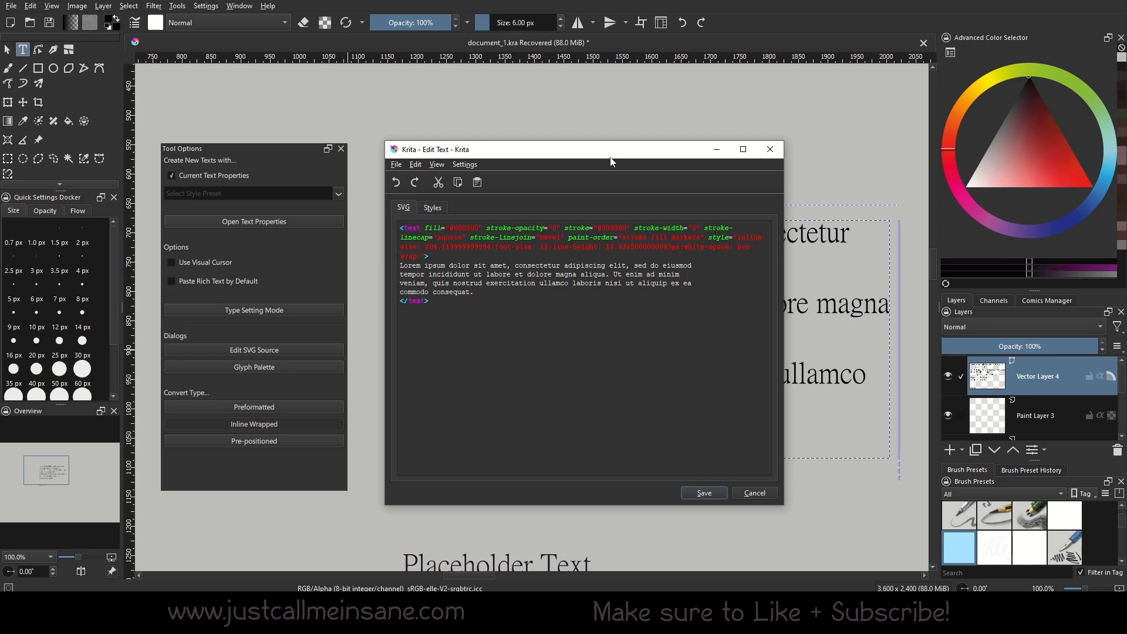
left_click_drag(608, 155, 218, 159)
left_click_drag(66, 231, 87, 231)
type("3498")
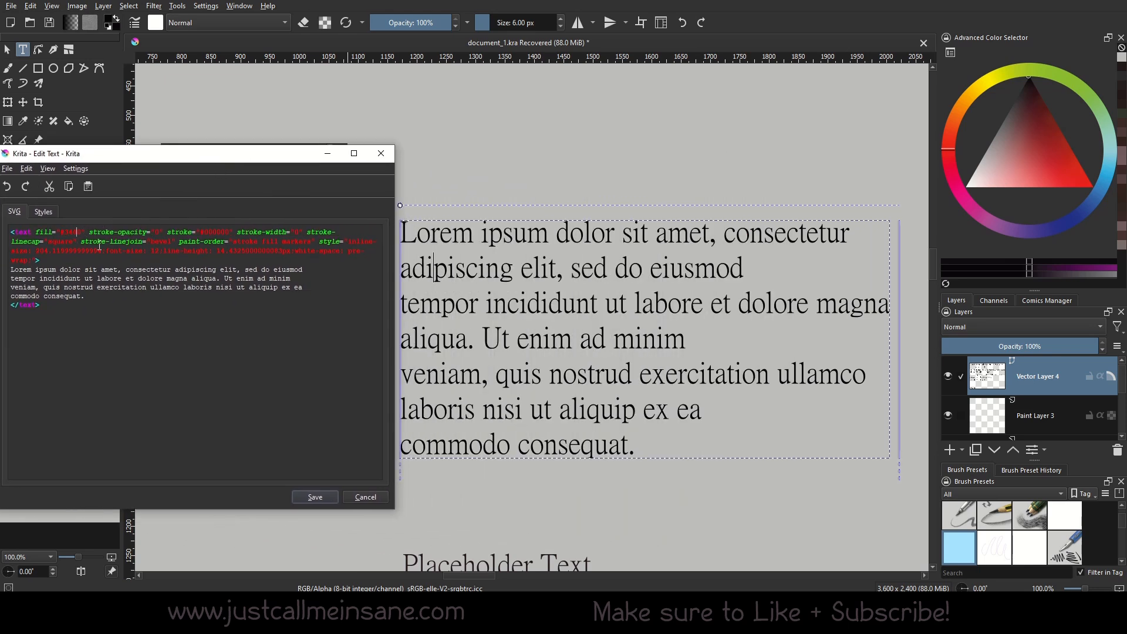
type("db")
left_click(306, 497)
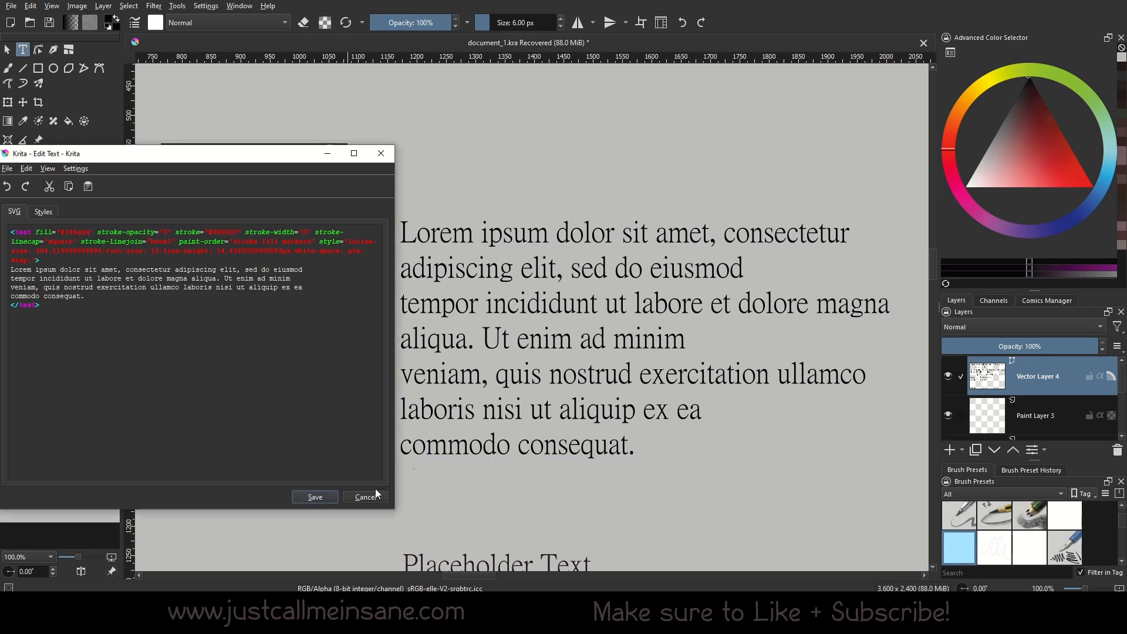
left_click_drag(181, 157, 364, 173)
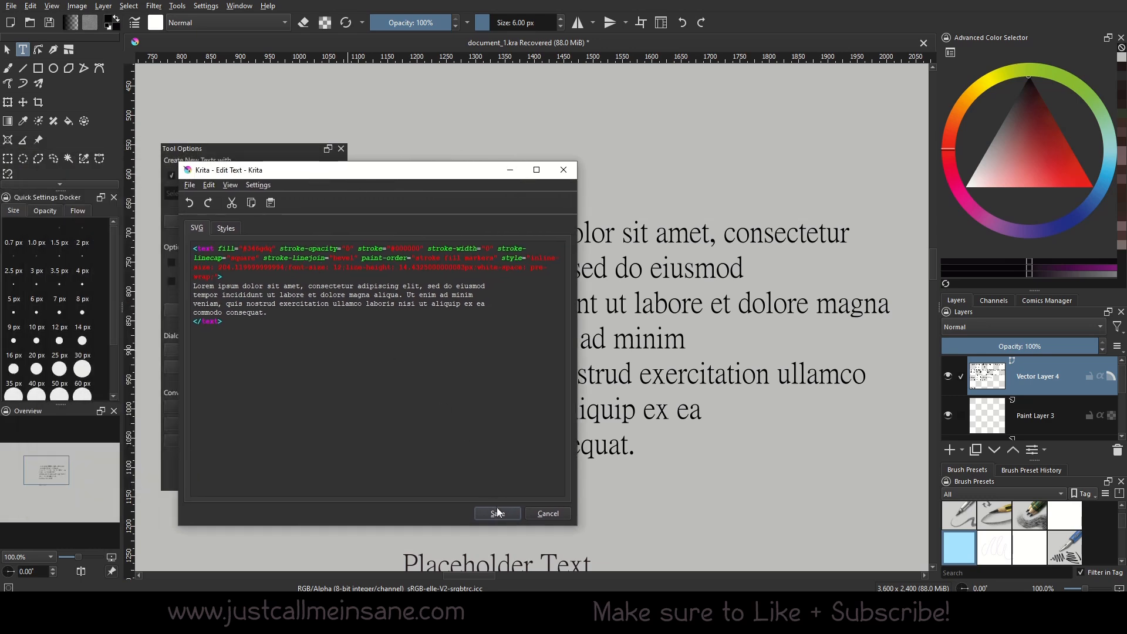
left_click(548, 513)
Step: Change the paragraph's fill code to a green in its SVG source, save it and close the editor
key("ctrl+a")
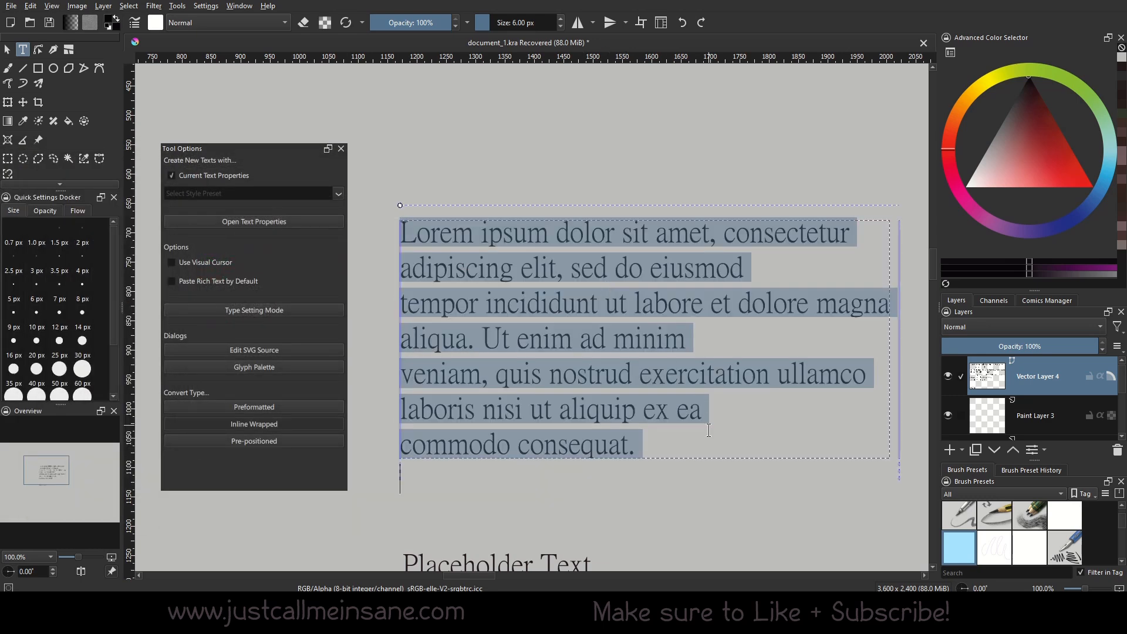
left_click(268, 349)
left_click_drag(411, 177, 352, 176)
left_click_drag(173, 243, 194, 242)
type("34e400")
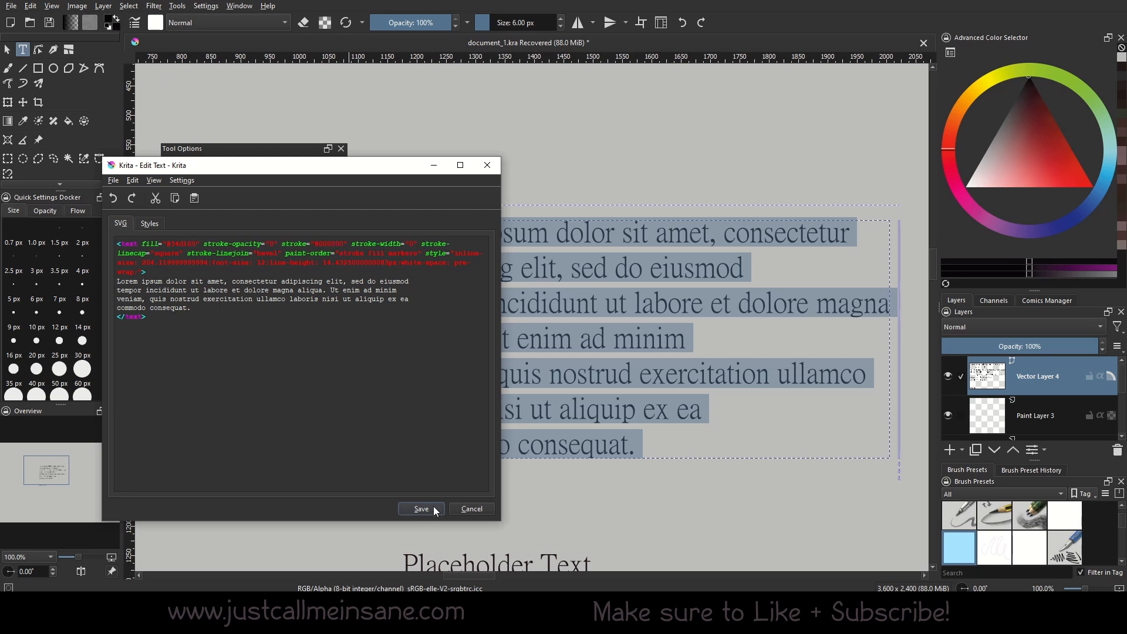
left_click(428, 510)
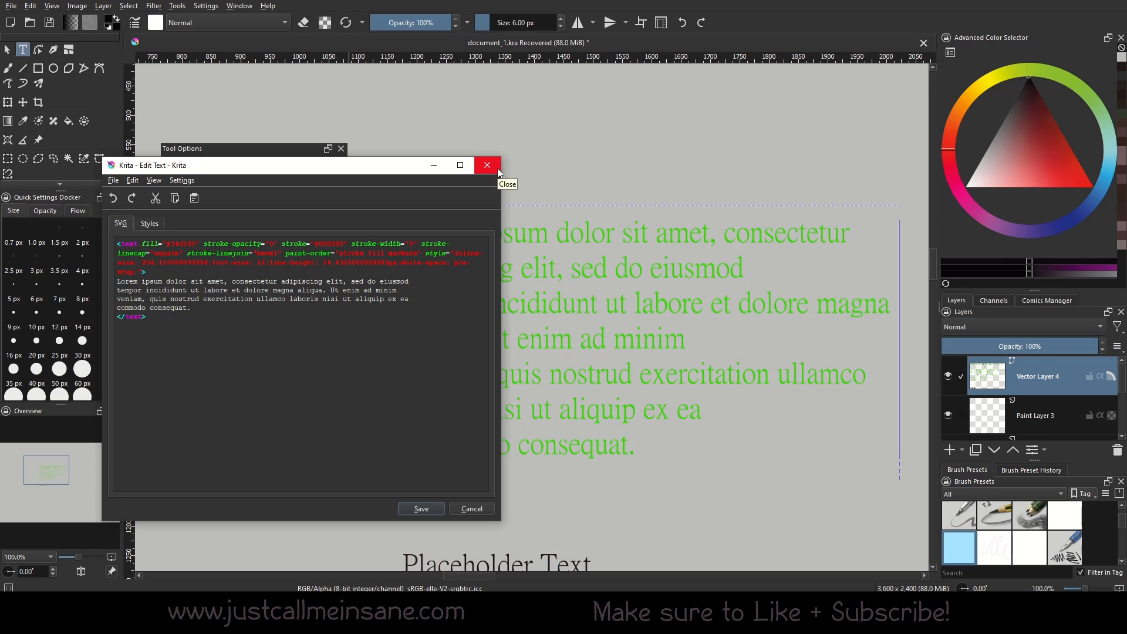
left_click_drag(289, 170, 600, 170)
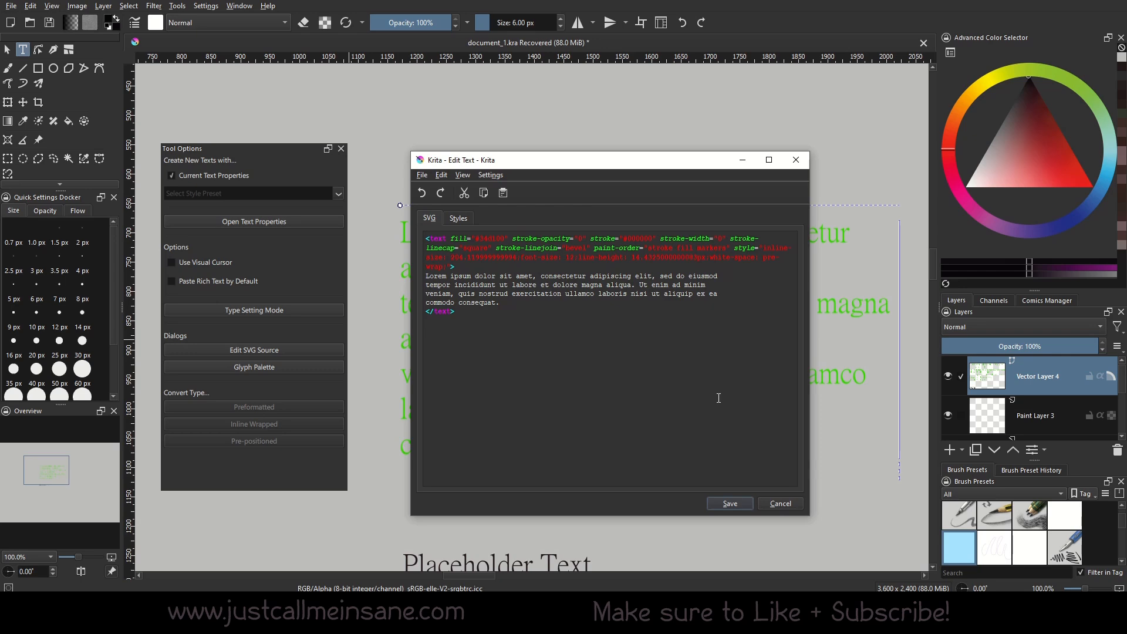
left_click(779, 504)
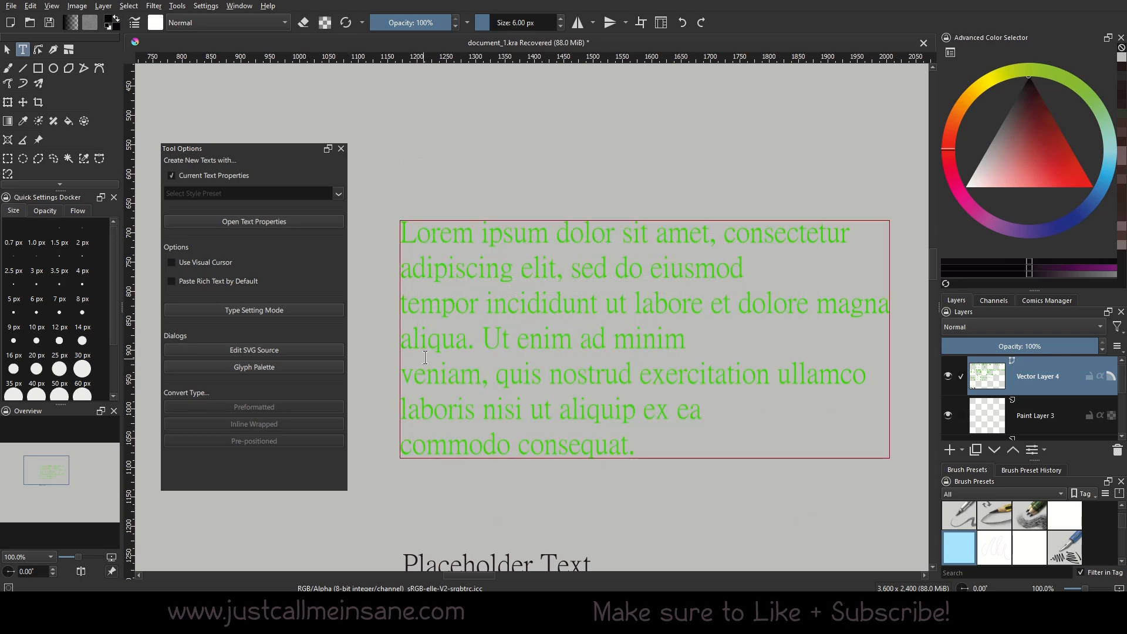
Step: Open the glyph palette and compare its glyph alternates with its character map
left_click(280, 367)
left_click(286, 238)
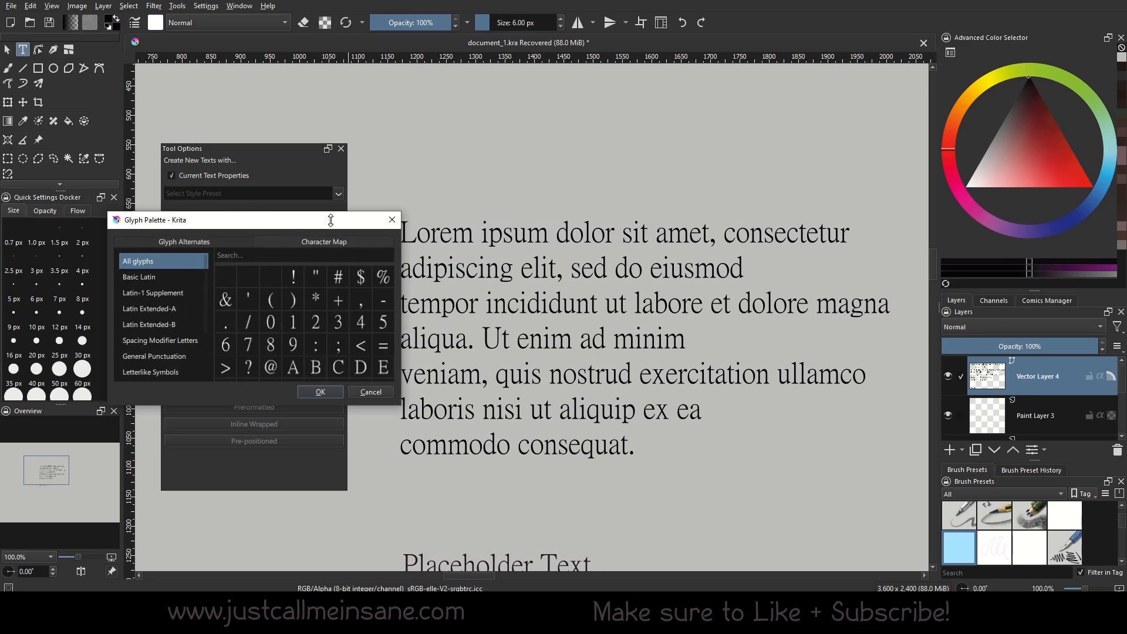
left_click(212, 240)
left_click_drag(305, 214, 291, 270)
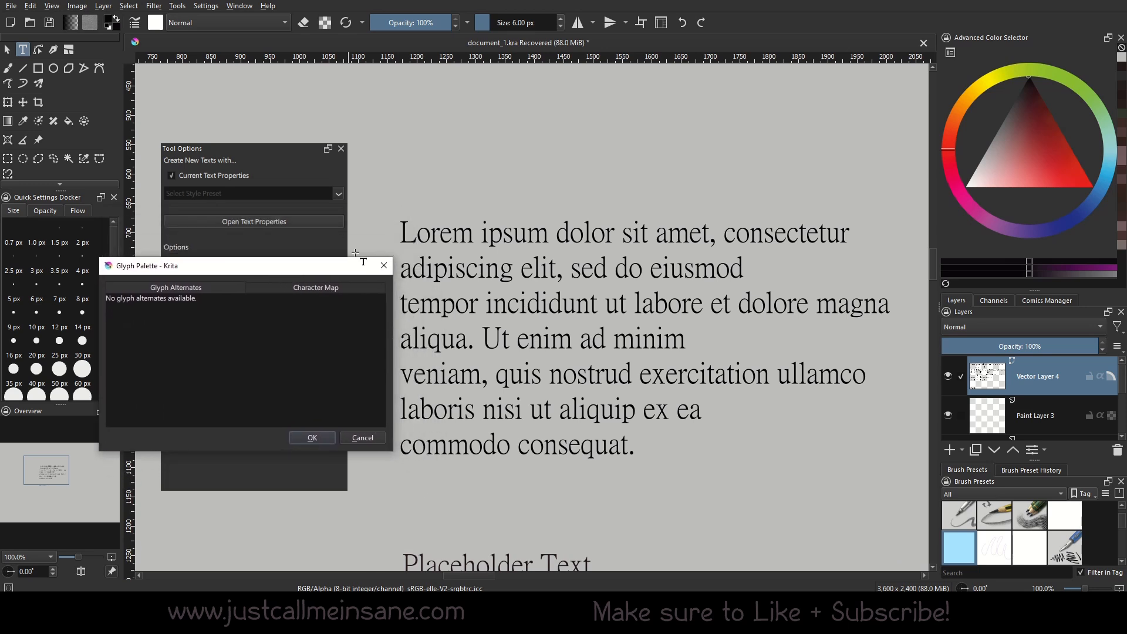
left_click(292, 287)
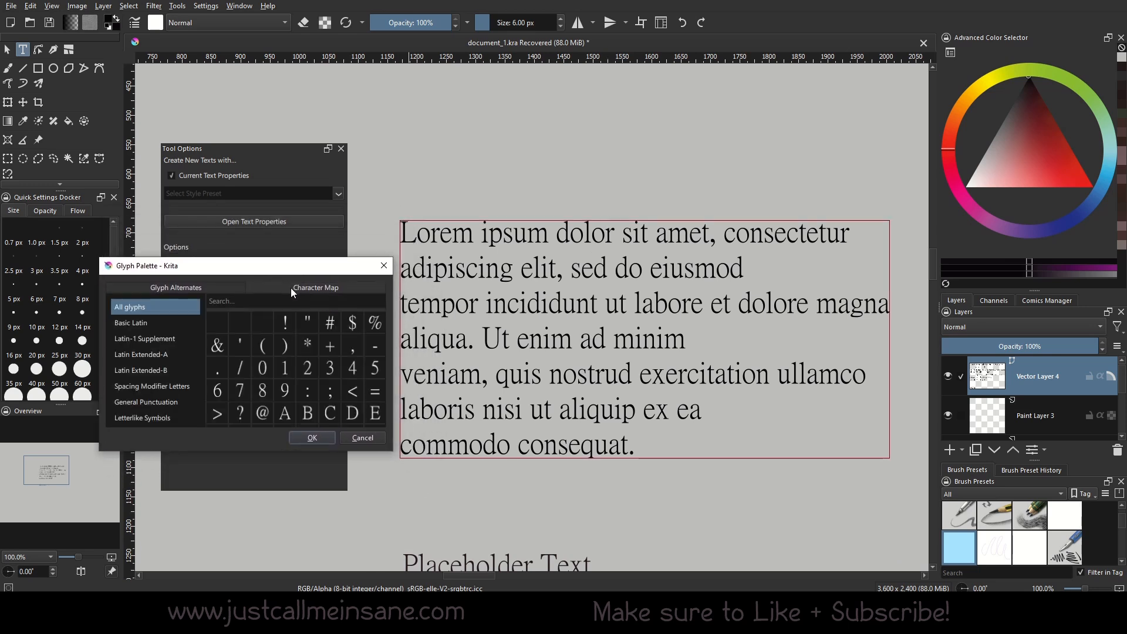
Step: Examine the characters available across the whole character map with all glyphs listed
scroll(322, 389, "up", 10)
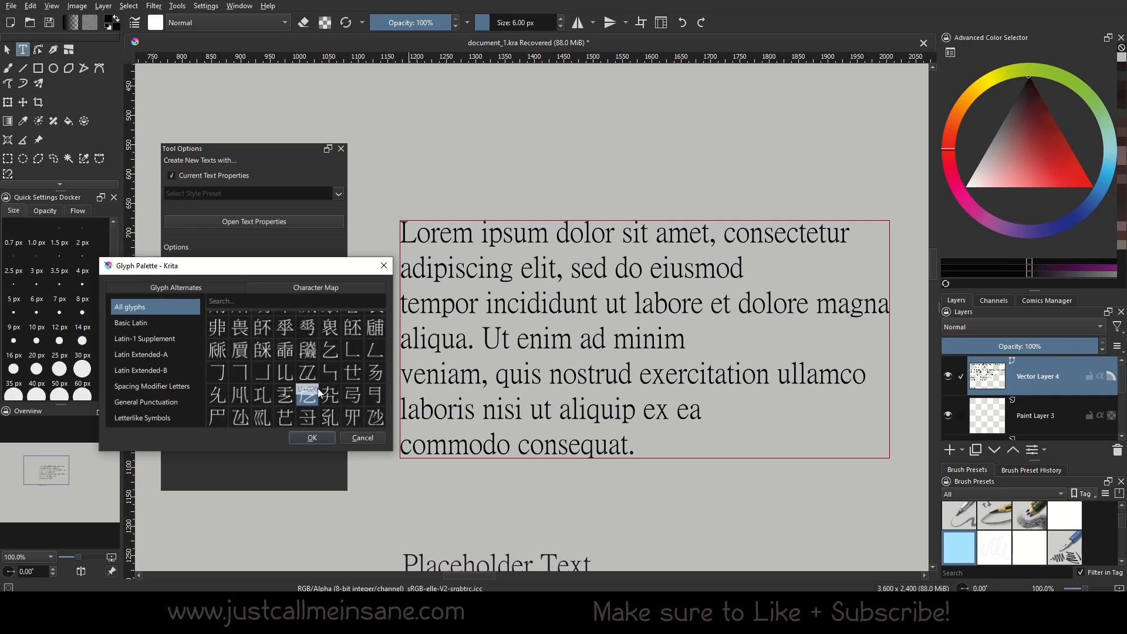
scroll(316, 389, "up", 3)
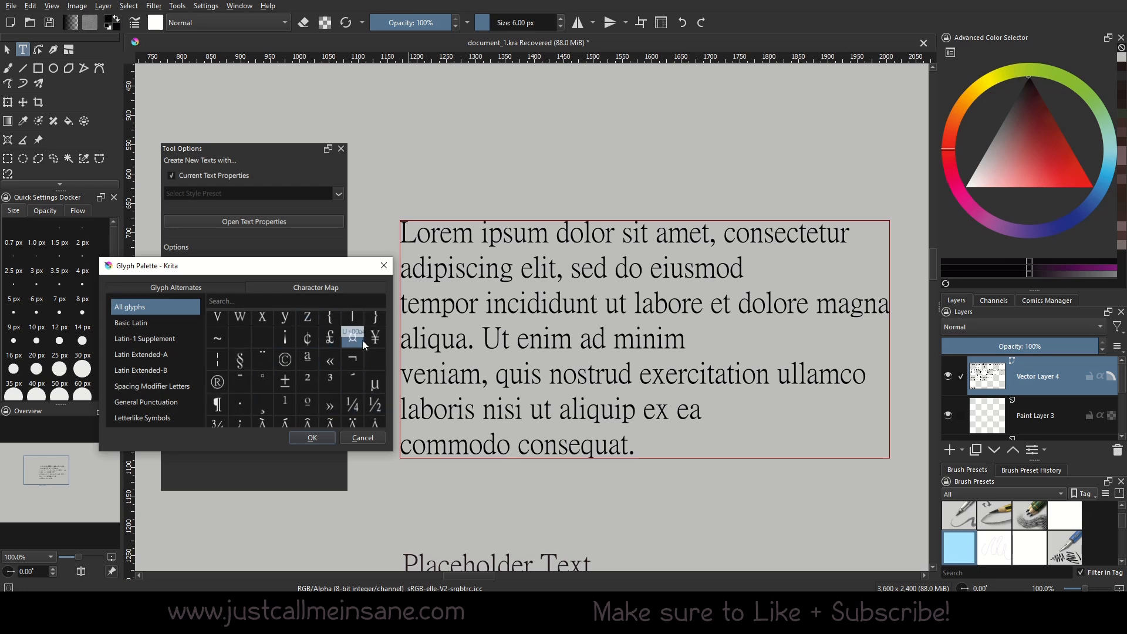
scroll(375, 355, "down", 1)
scroll(286, 378, "up", 1)
scroll(283, 386, "down", 4)
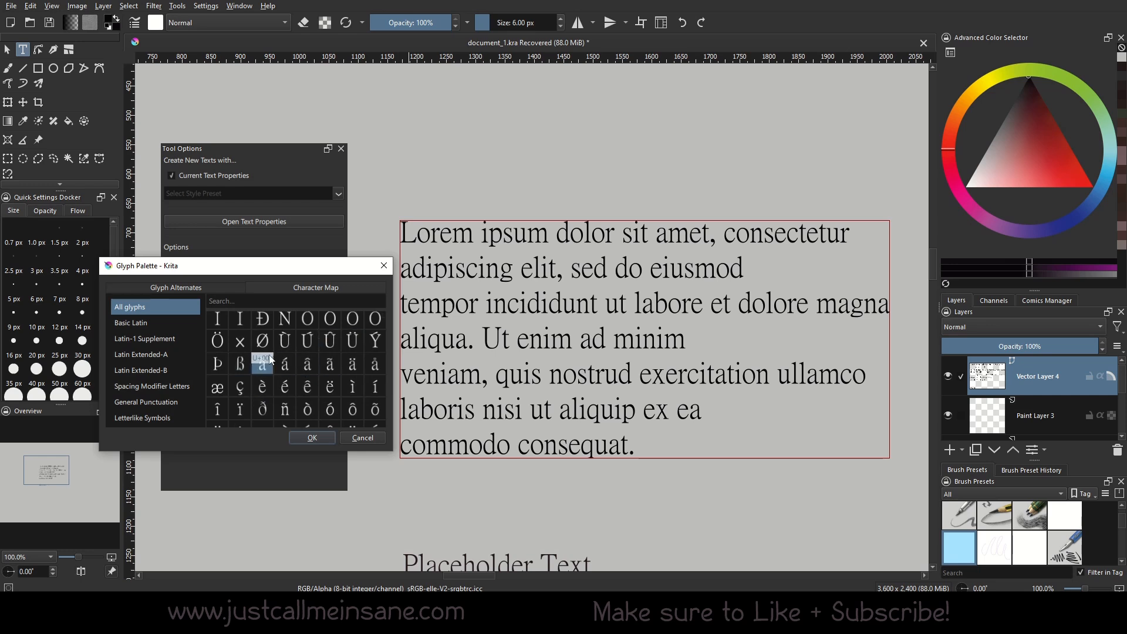
scroll(293, 390, "down", 20)
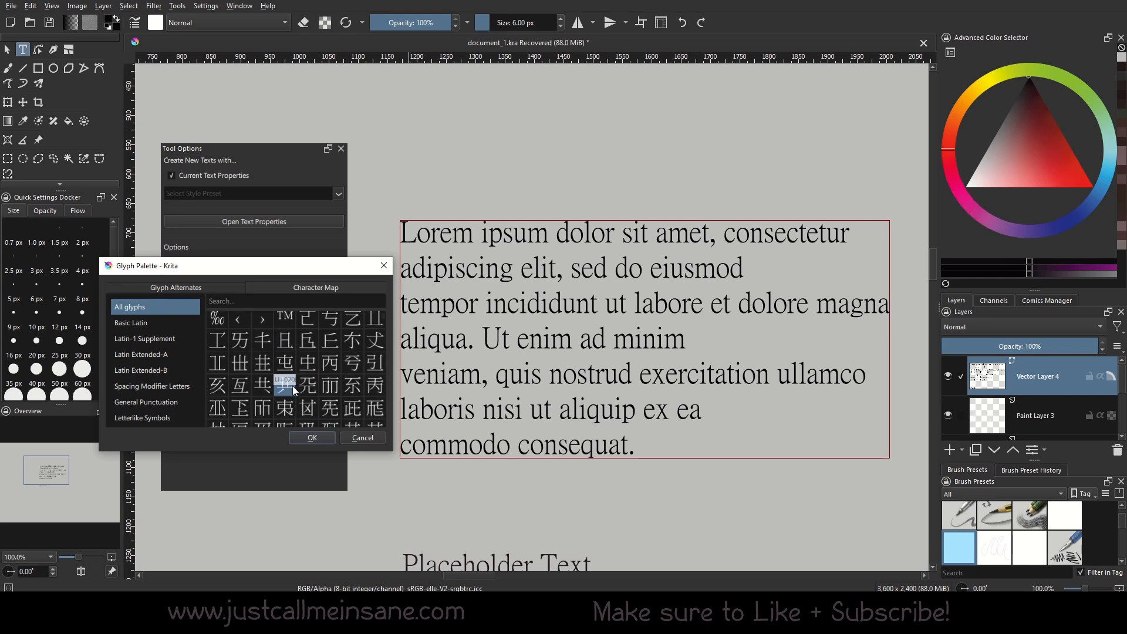
scroll(291, 390, "down", 10)
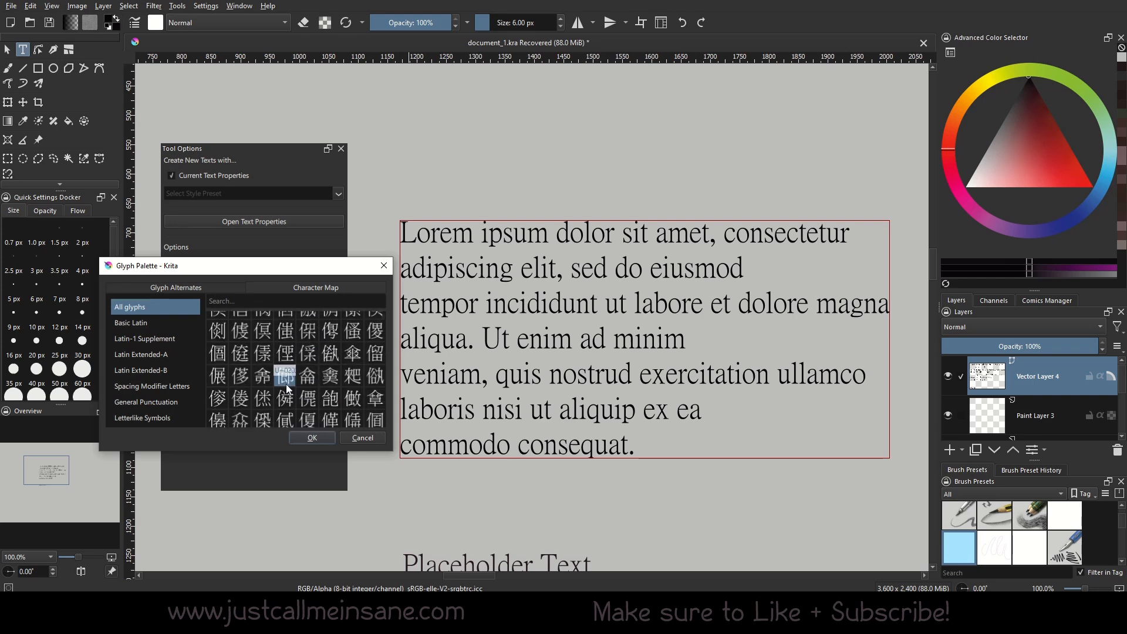
scroll(284, 388, "down", 10)
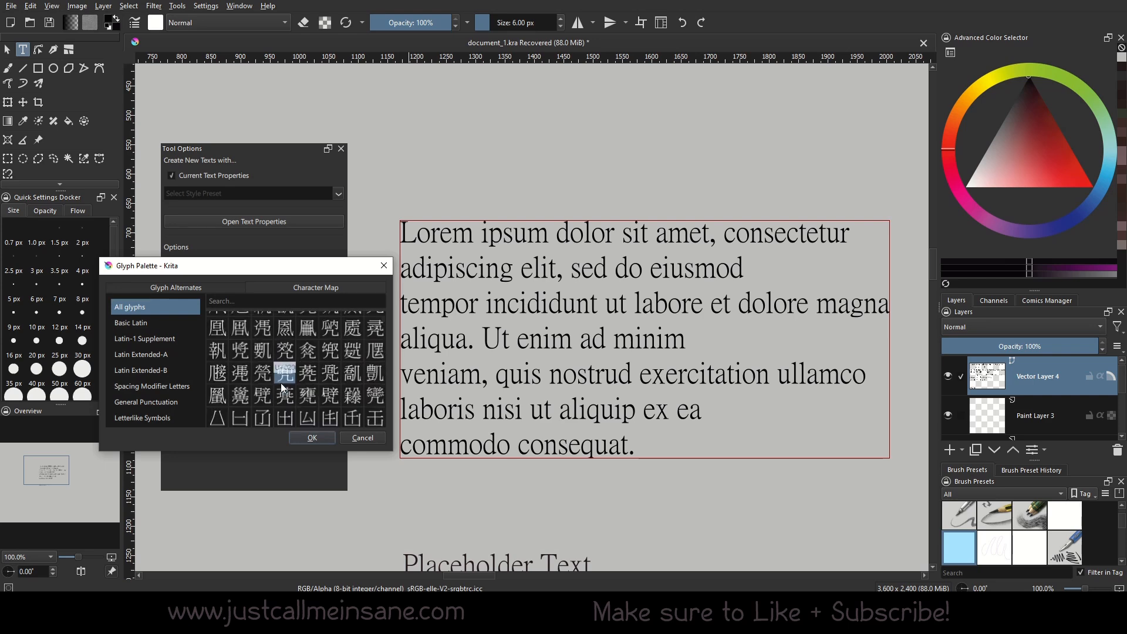
scroll(291, 389, "down", 10)
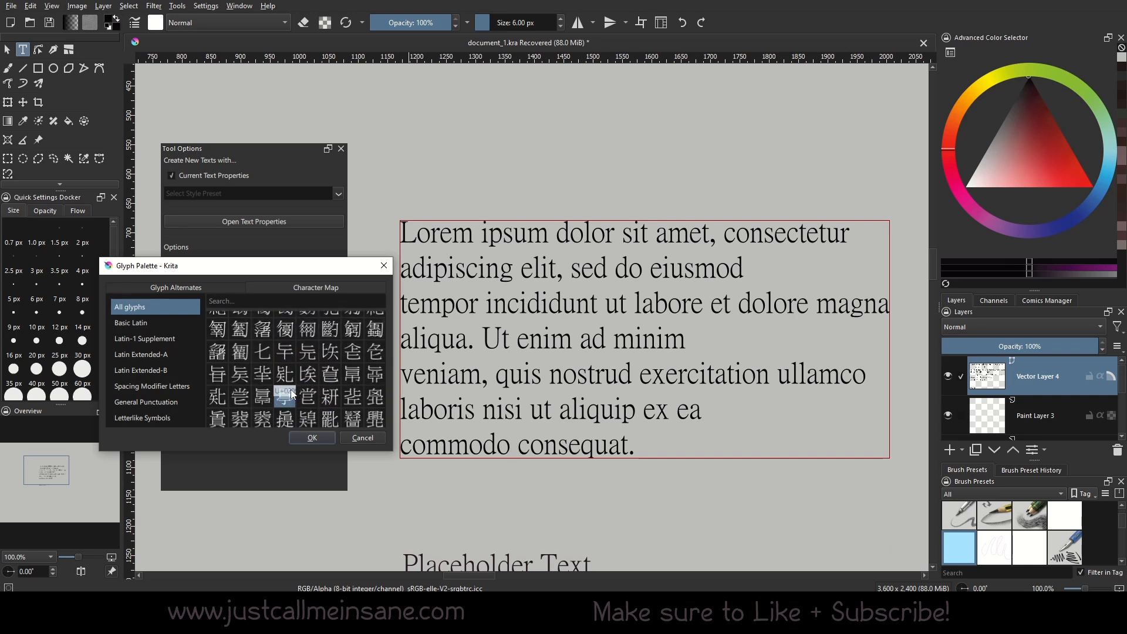
scroll(293, 379, "down", 10)
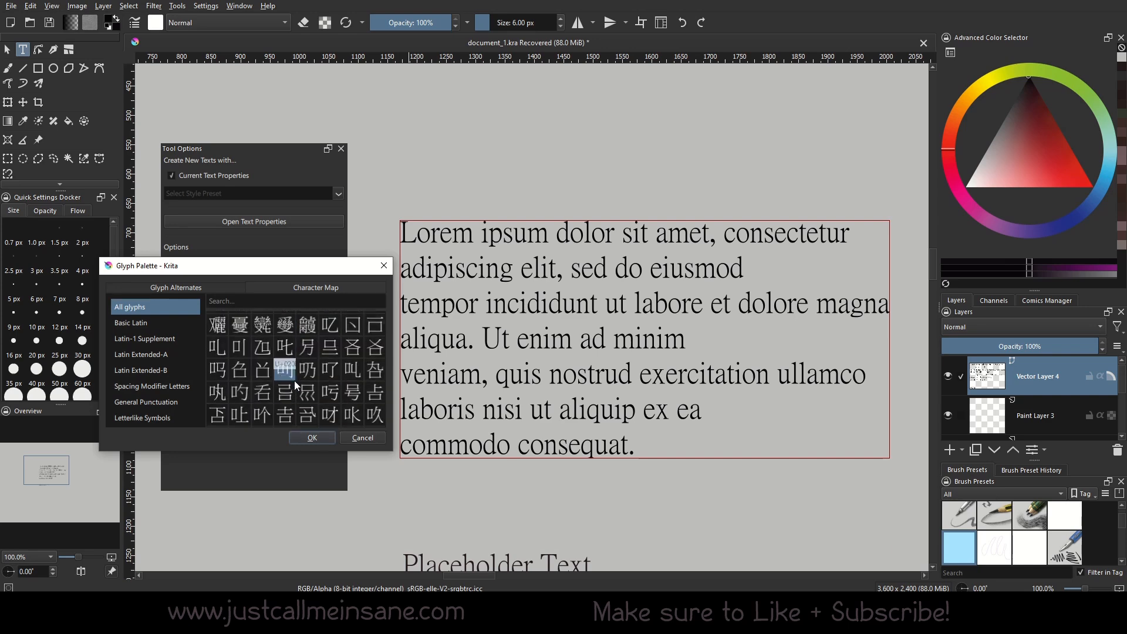
scroll(294, 381, "down", 5)
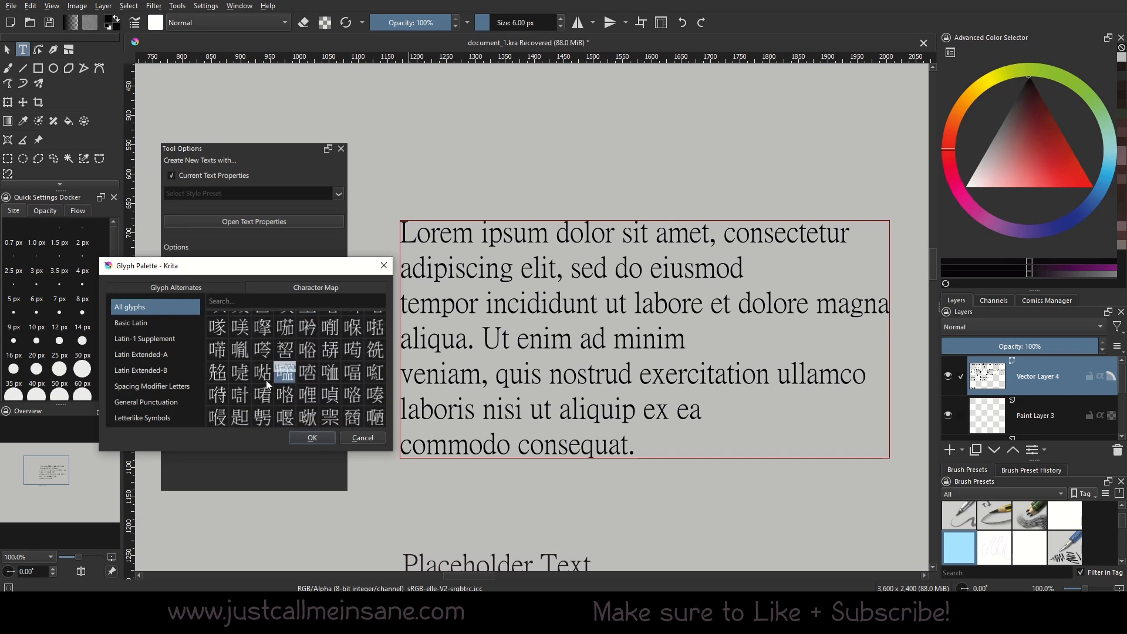
Step: Examine the glyph palette's character categories, from CJK Compatibility Ideographs up to all glyphs, and close it without inserting anything
scroll(156, 411, "down", 3)
left_click(156, 412)
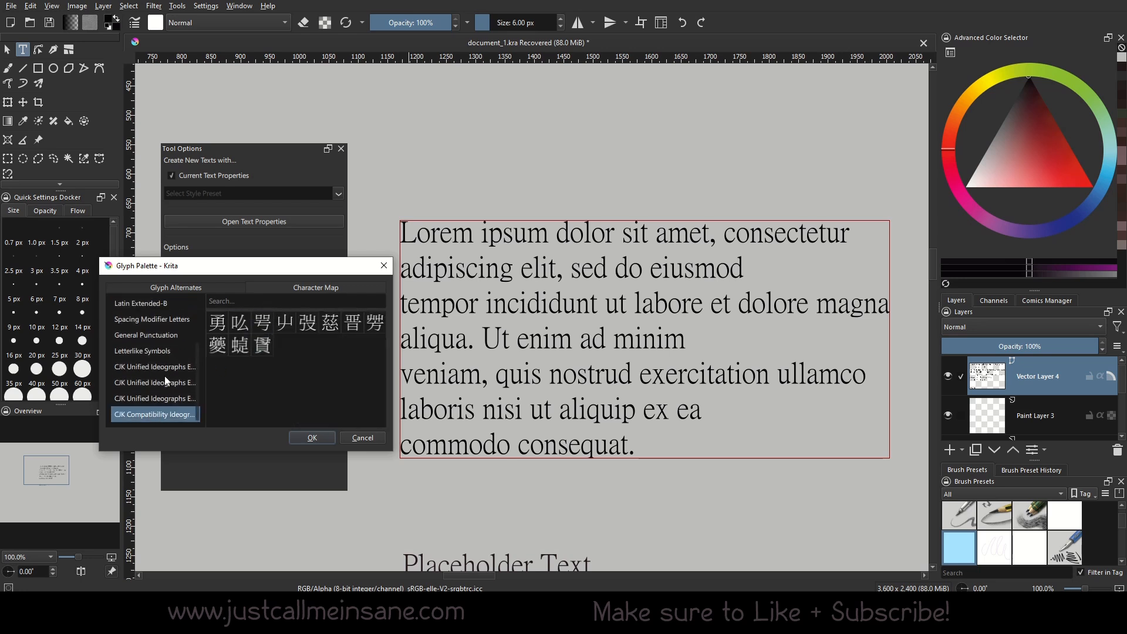
left_click(137, 396)
left_click(145, 380)
left_click(147, 367)
left_click(150, 351)
left_click(174, 334)
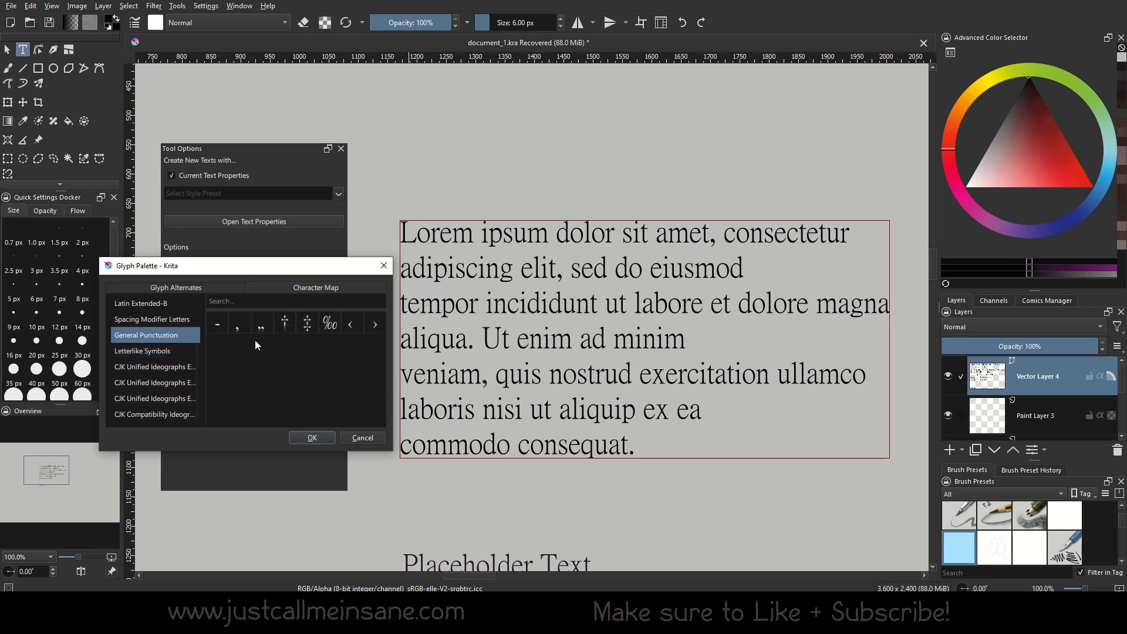
key("Up")
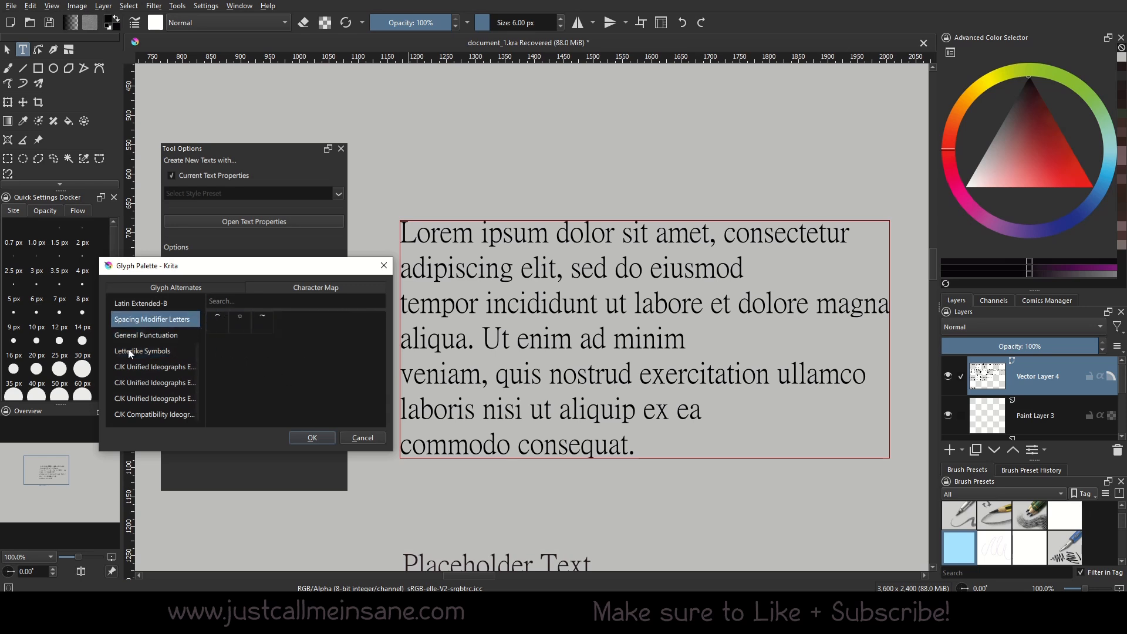
scroll(140, 351, "up", 1)
key("Up")
key("Up")
key("Up")
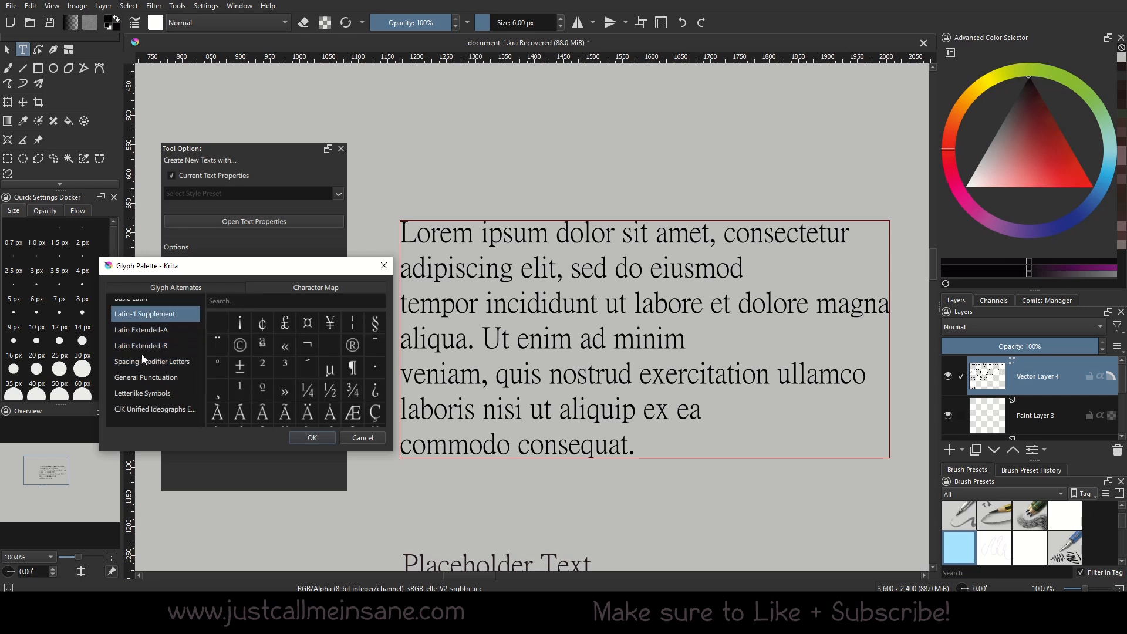
key("Up")
key("Up")
left_click(370, 441)
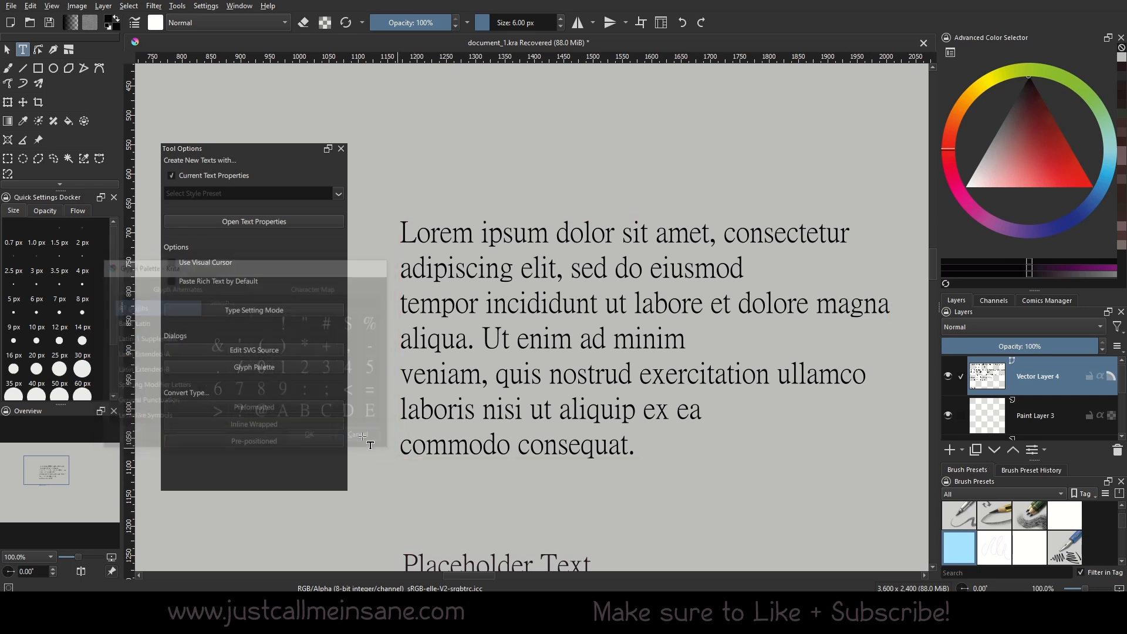
Step: Move the wrapped paragraph slightly higher on the canvas and convert it to preformatted text
left_click(652, 422)
key("ctrl+a")
left_click(676, 444)
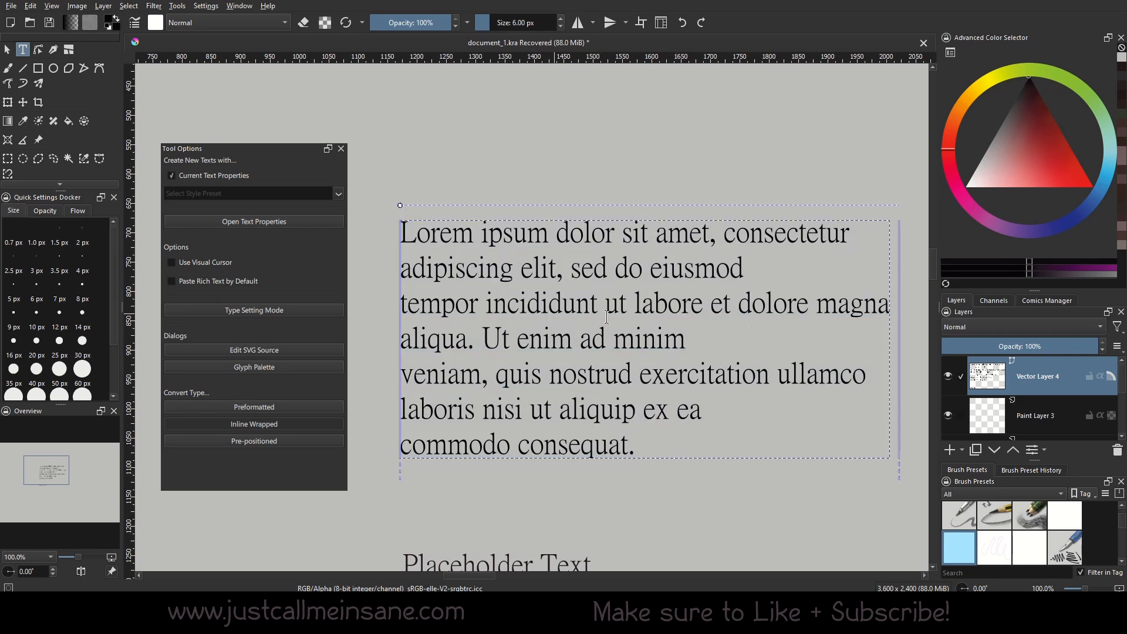
left_click(273, 408)
key("minus")
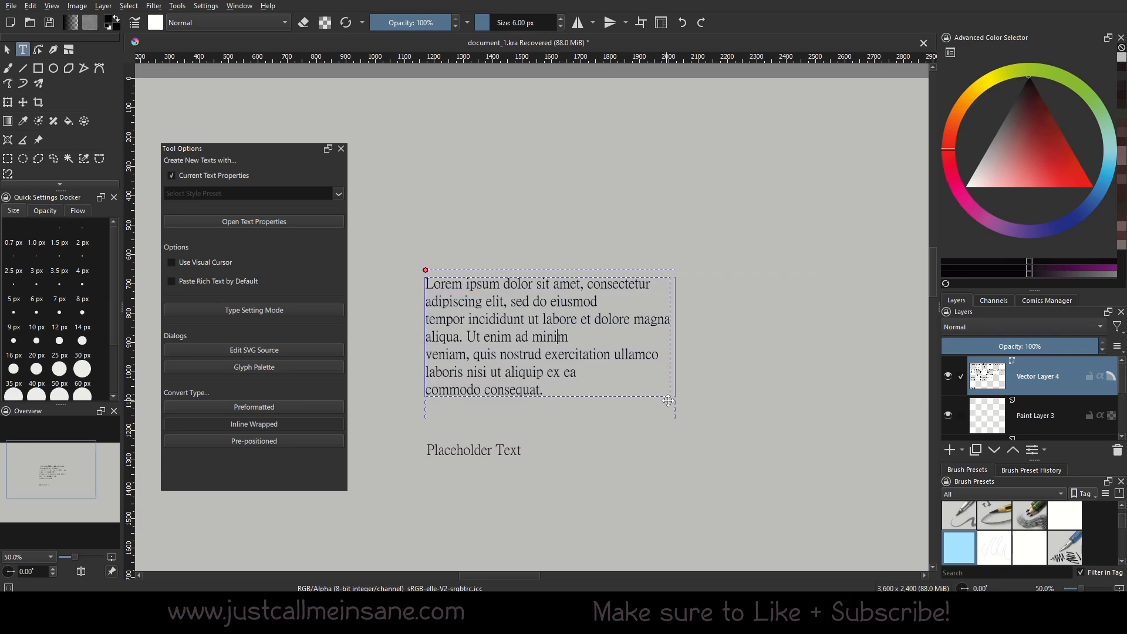
mouse_move(674, 382)
left_mouse_down()
mouse_move(579, 373)
mouse_move(663, 378)
mouse_move(676, 364)
left_mouse_up()
left_click_drag(591, 269, 608, 230)
left_click_drag(679, 291, 661, 311)
left_click(298, 406)
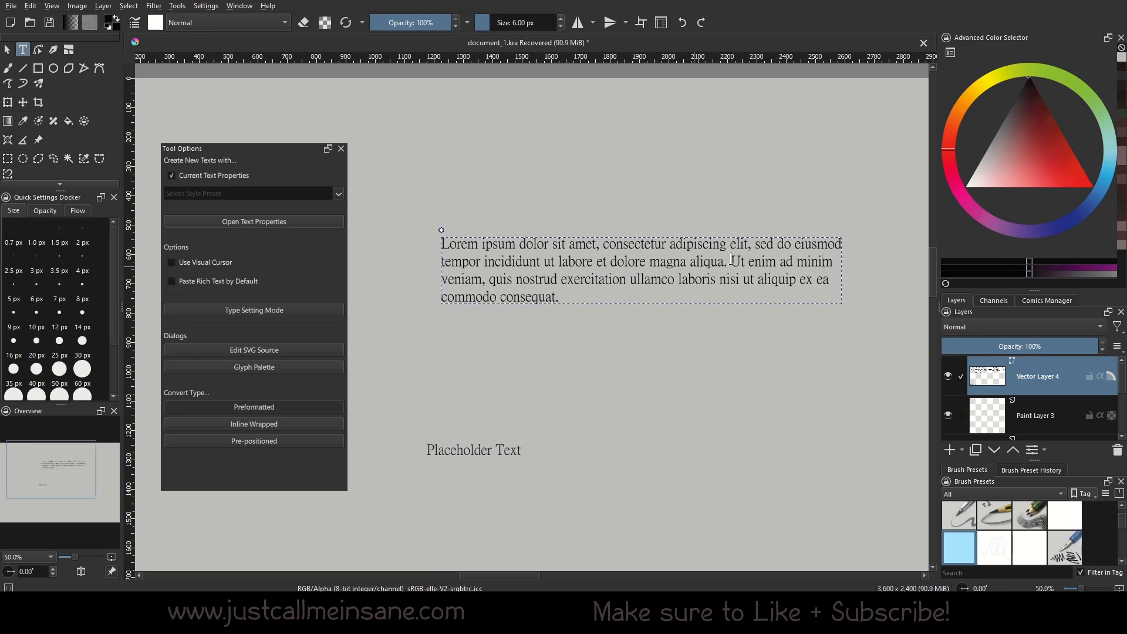
Step: Paste the rest of the lorem ipsum text after "commodo consequat." in the preformatted paragraph
left_click_drag(633, 255, 587, 297)
left_click(595, 294)
key("ctrl+v")
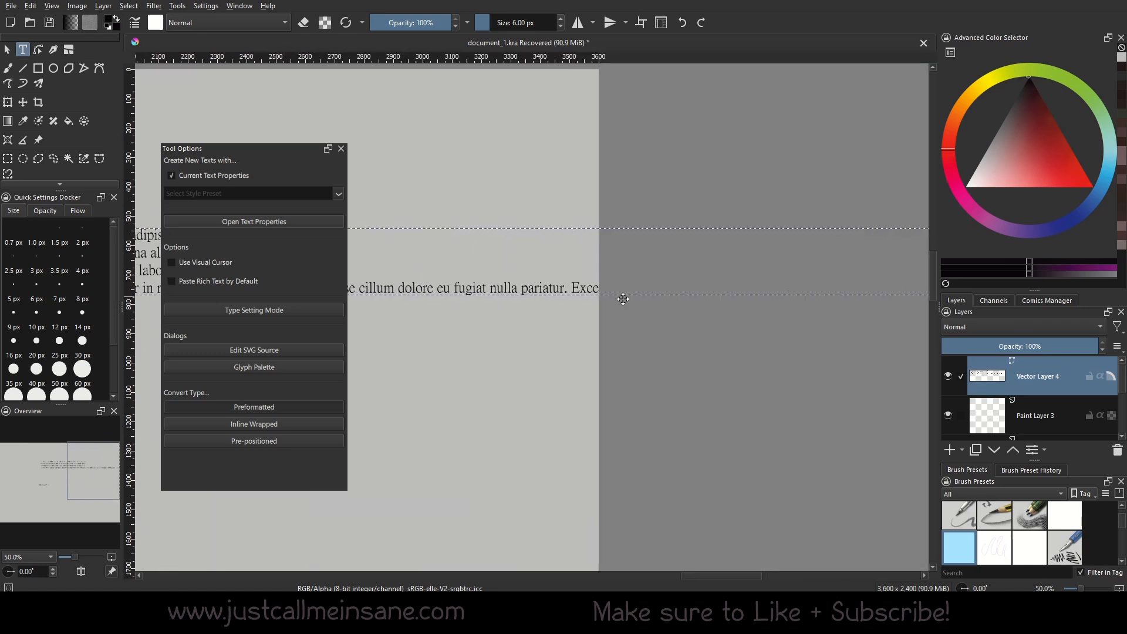
scroll(714, 305, "down", 3)
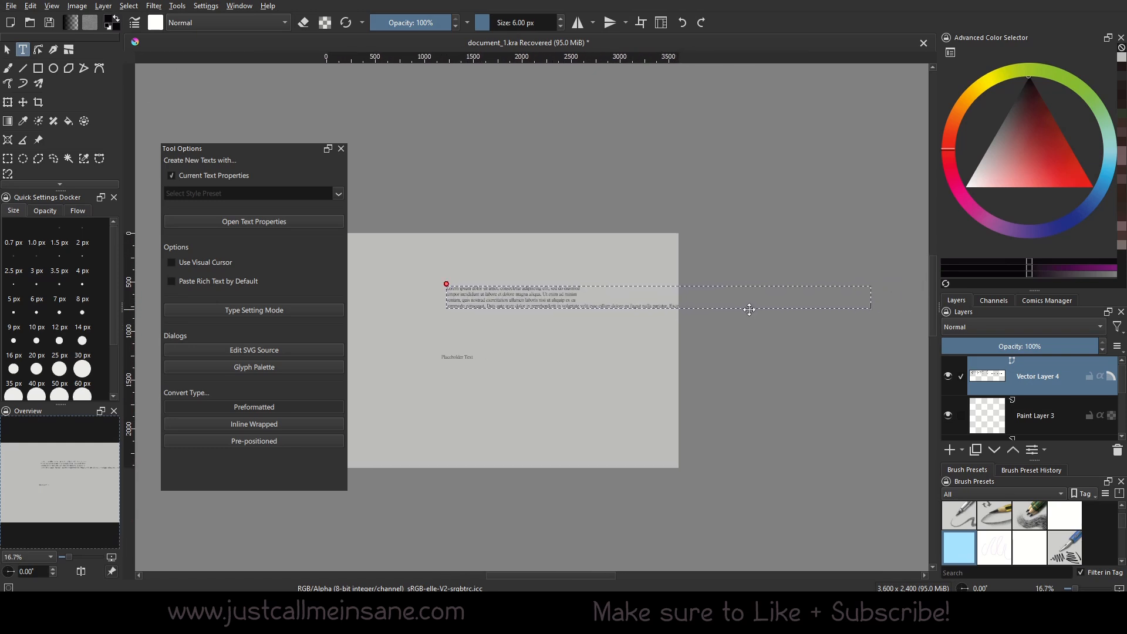
scroll(589, 308, "up", 3)
Step: Break the overlong pasted line manually after "voluptate" and after "occaecat"
left_click(572, 302)
key("BackSpace")
key("Return")
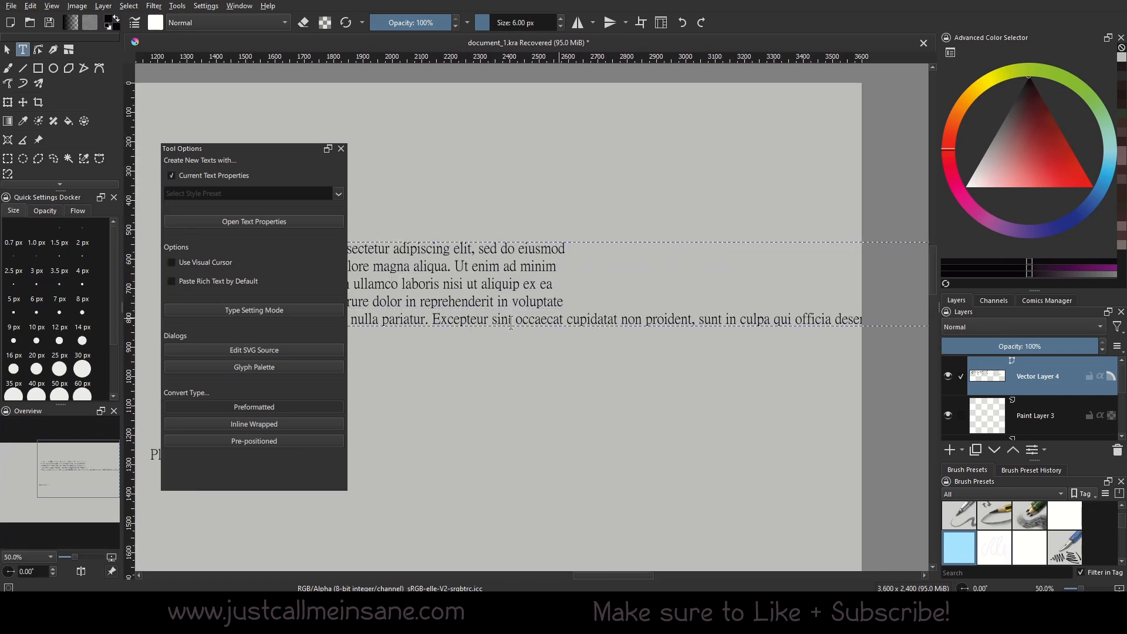
left_click(566, 317)
key("BackSpace")
key("Return")
Step: Undo the pasted text and its line breaks, and convert the paragraph to inline wrapped text
scroll(597, 323, "left", 3)
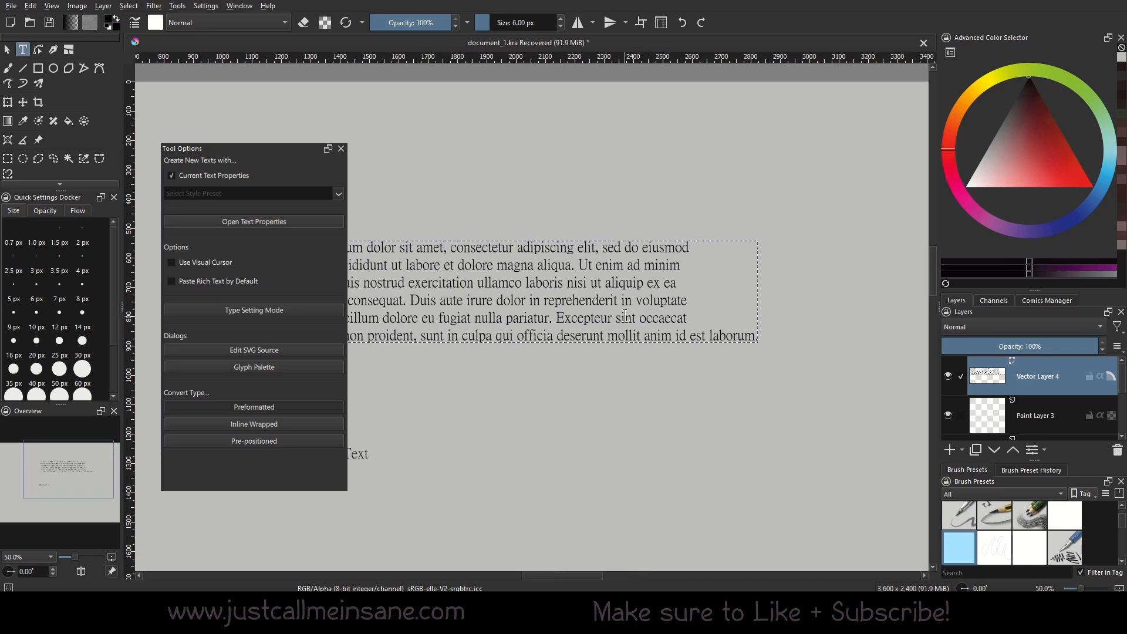
key("ctrl+z")
key("ctrl+z")
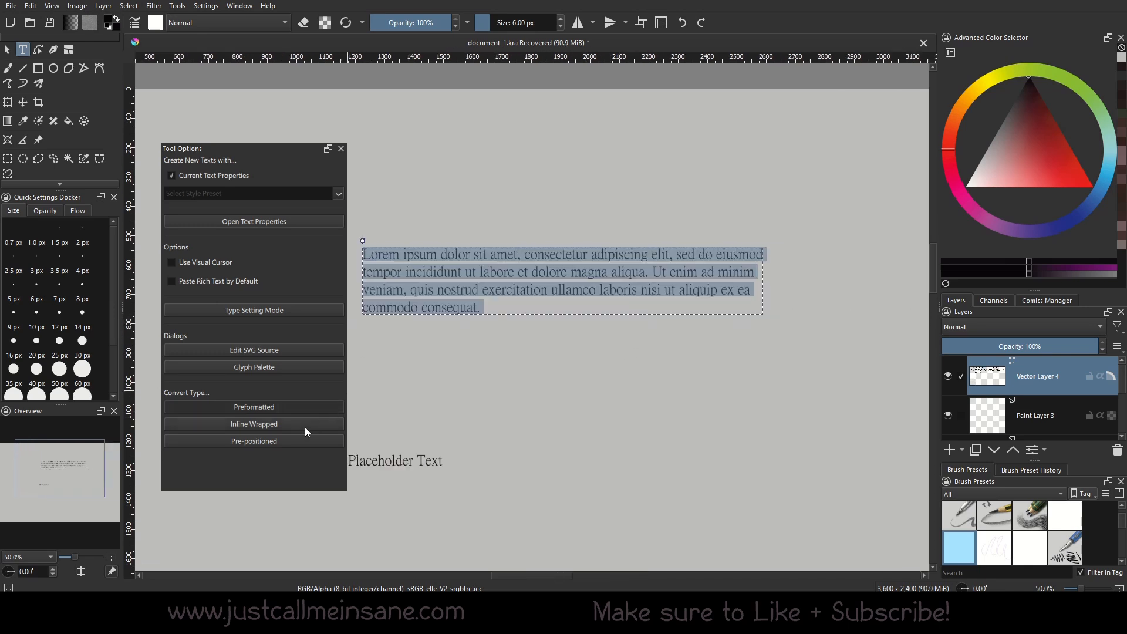
left_click(304, 425)
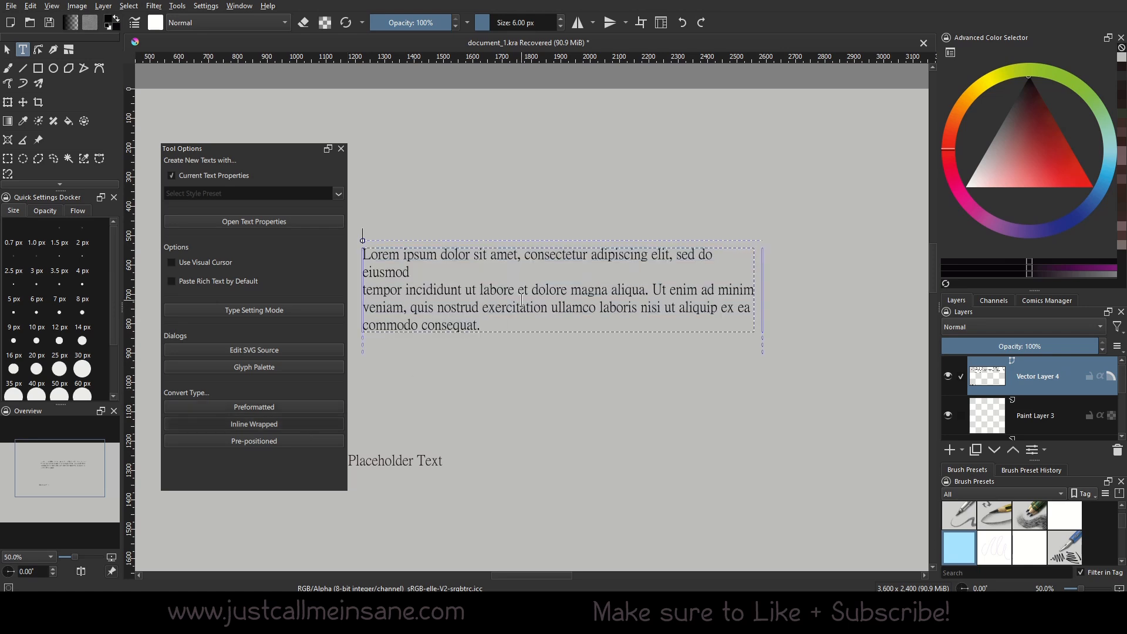
Step: Remove the hard line breaks after "eiusmod", "minim" and "ea" in the wrapped paragraph
left_click(451, 271)
key("Delete")
left_click(460, 286)
key("Delete")
left_click(482, 312)
key("Delete")
Step: Append the passage from "Duis aute irure dolor" to "est laborum." to the paragraph and widen its wrapping area
left_click(569, 302)
type("Duis aute irure dolor in reprehenderit in voluptate velit esse cillum dolore eu fugiat nulla pariatur. Excepteur sint occaecat cupidatat non proident, sunt in culpa qui officia deserunt mollit anim id est laborum.")
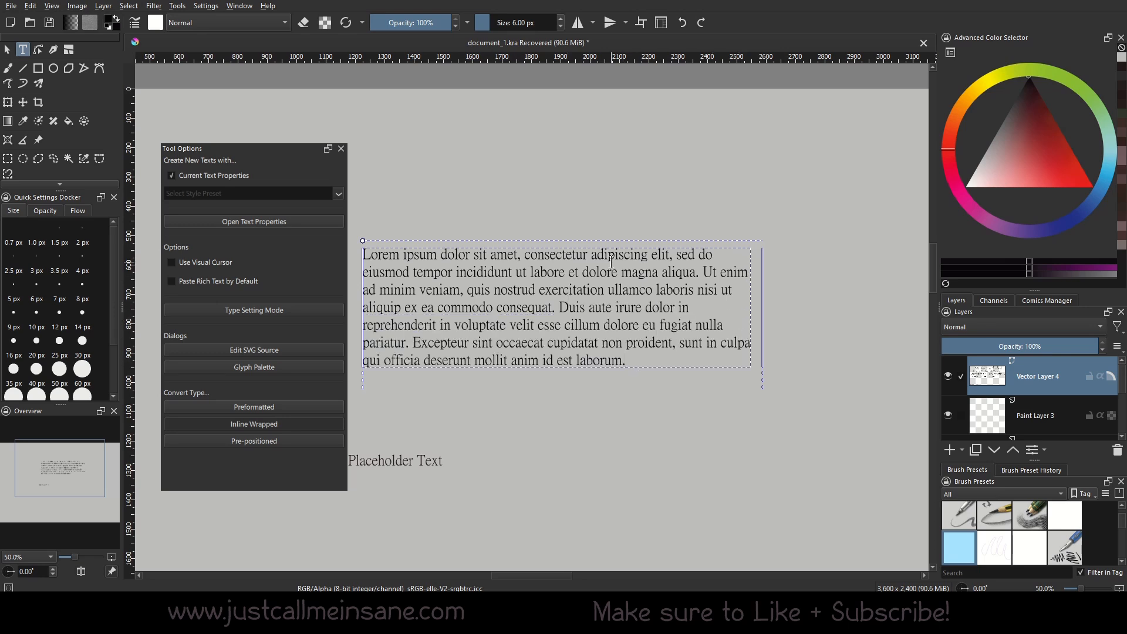
left_click_drag(763, 317, 850, 309)
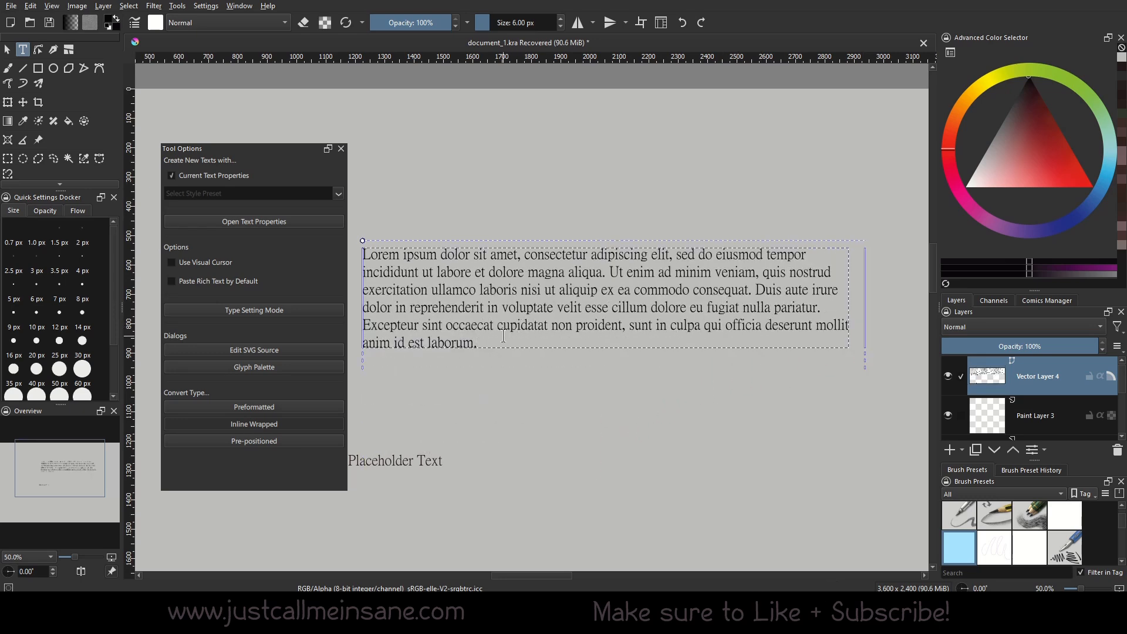
Step: Replace the entire wrapped paragraph with only the passage from "Duis aute irure dolor" to "est laborum."
left_click_drag(503, 337, 339, 243)
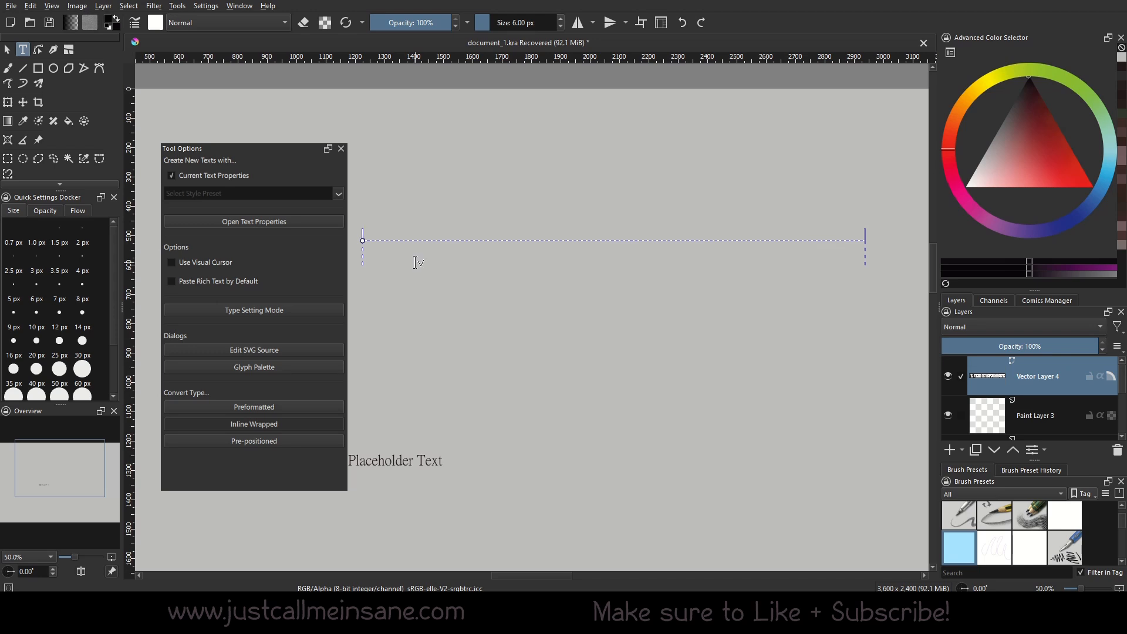
type("Duis aute irure dolor in reprehenderit in voluptate velit esse cillum dolore eu fugiat nulla pariatur. Excepteur sint occaecat cupidatat non proident, sunt in culpa qui officia deserunt mollit anim id est laborum.")
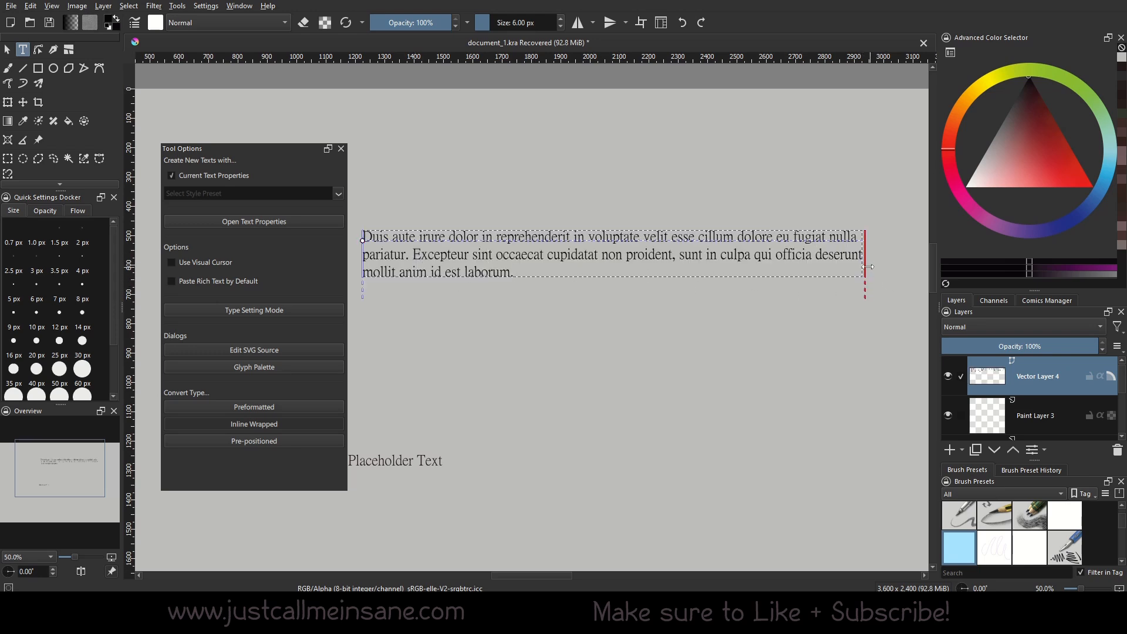
Step: Narrow the paragraph's wrapping area from both sides and widen it again from its right edge
left_click_drag(864, 259, 687, 259)
left_click_drag(367, 261, 499, 273)
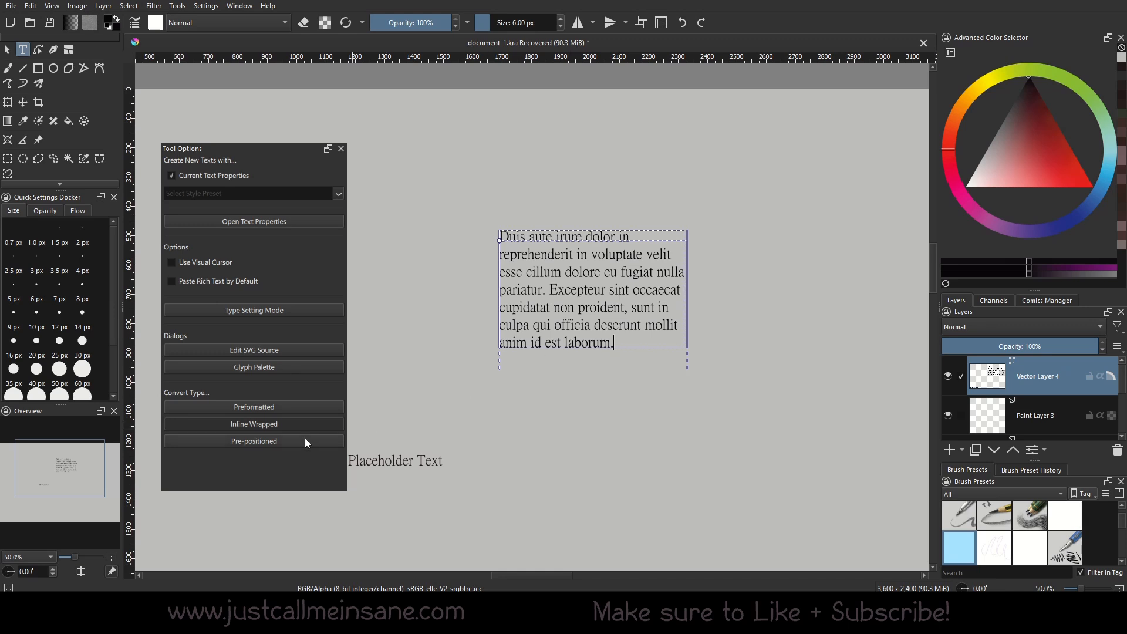
left_click_drag(628, 343, 469, 231)
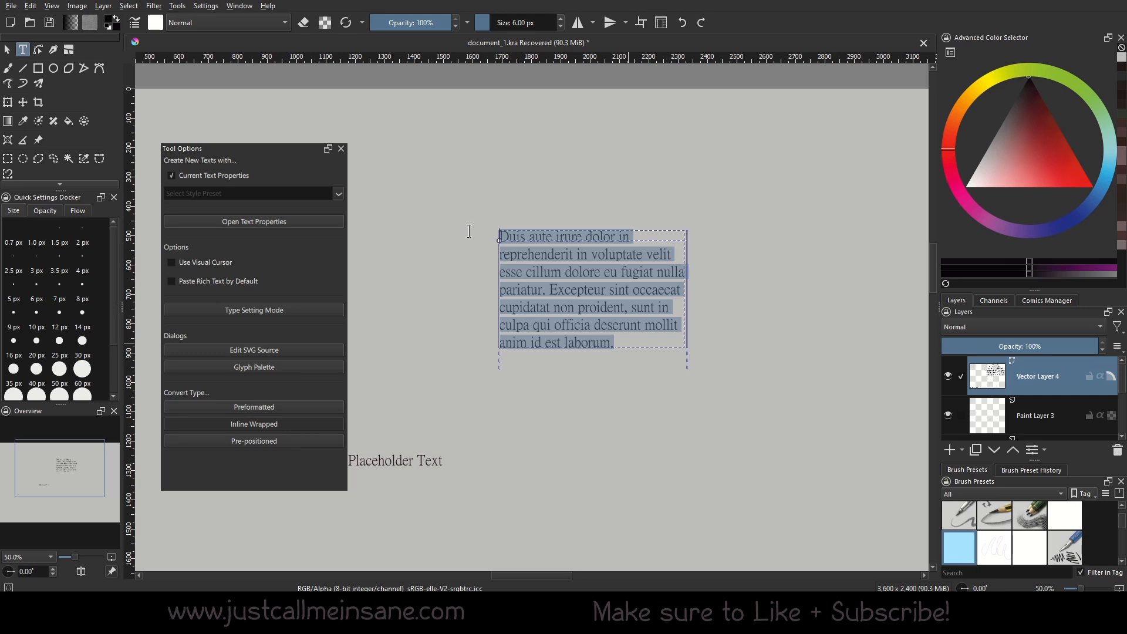
left_click(640, 325)
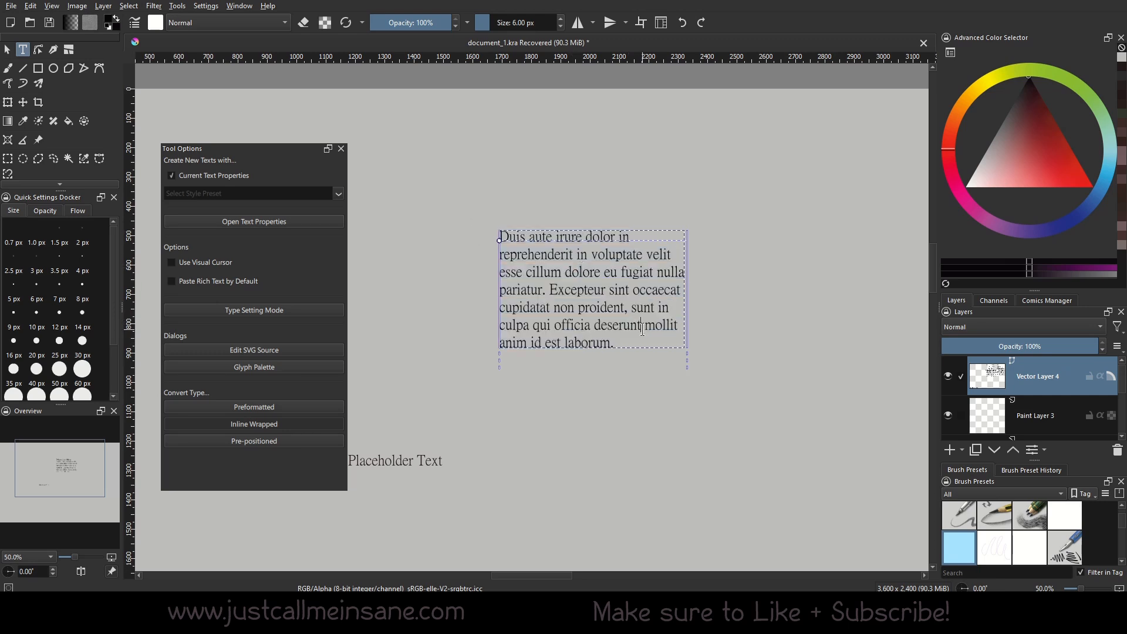
left_click_drag(698, 332, 776, 320)
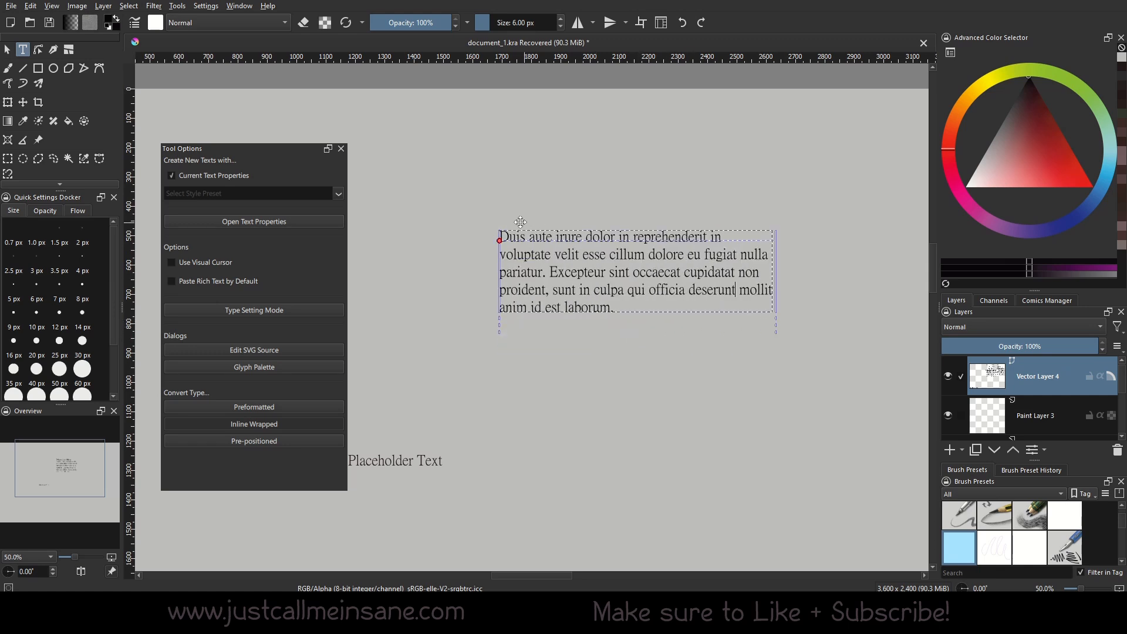
Step: Move the wrapped paragraph down to sit above "Placeholder Text", roughly aligned with its left edge
left_click(539, 235)
left_click_drag(532, 228, 405, 289)
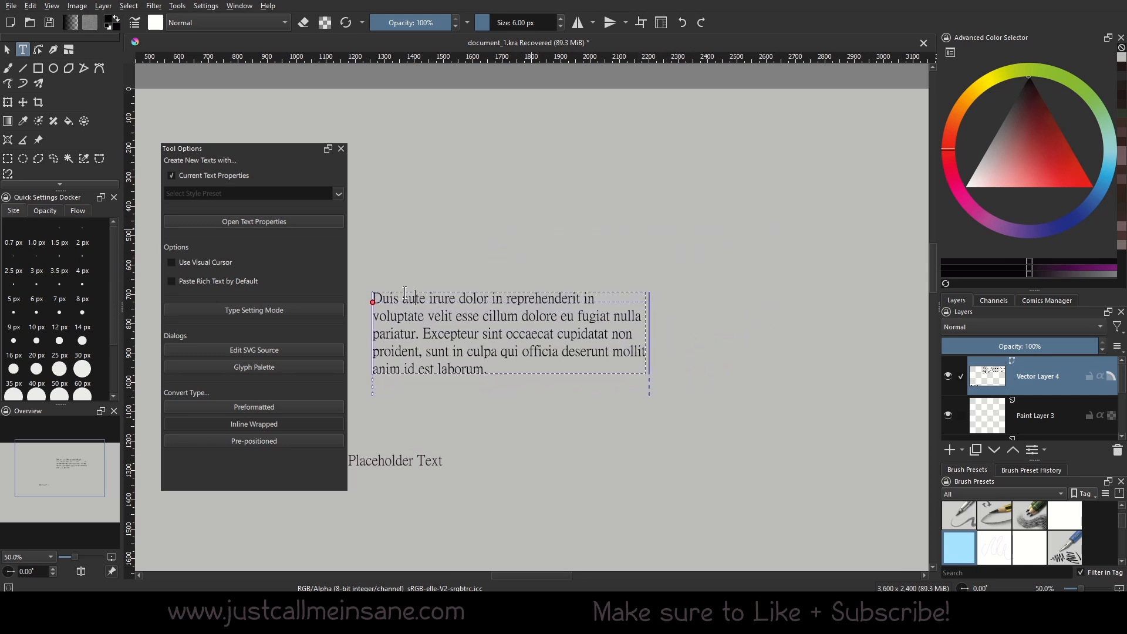
scroll(513, 292, "left", 2)
left_click_drag(505, 292, 476, 293)
Step: Convert the paragraph to pre-positioned text, cut its whole passage and paste it back in
left_click(294, 442)
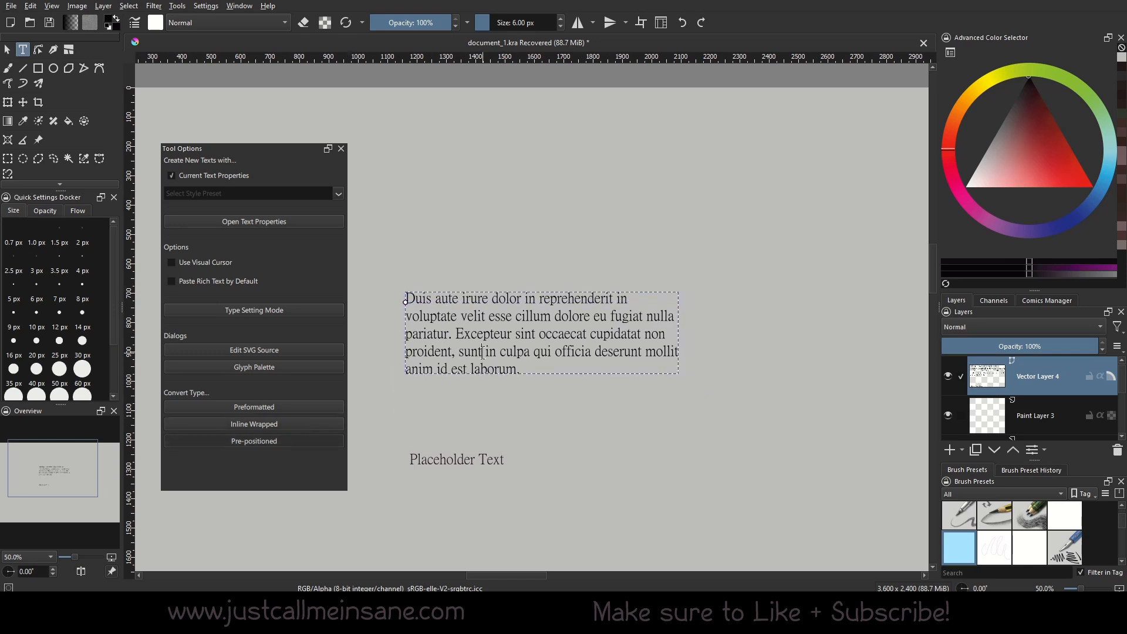
key("ctrl+a")
triple_click(434, 317)
key("ctrl+x")
key("ctrl+v")
left_click_drag(399, 314, 831, 293)
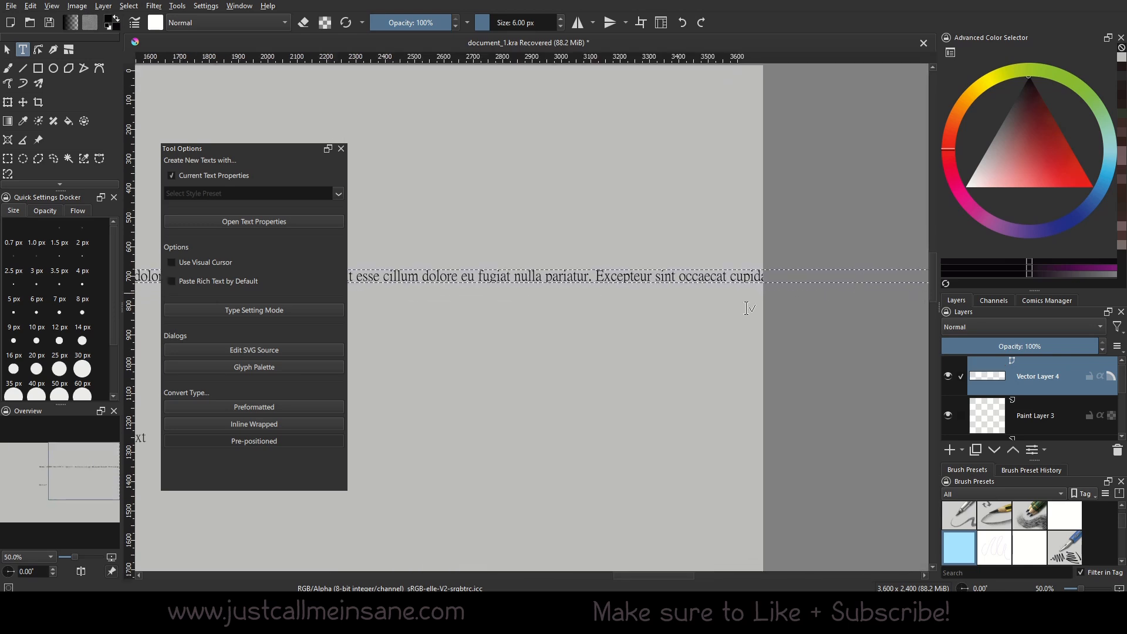
scroll(455, 307, "down", 4)
scroll(584, 312, "up", 2)
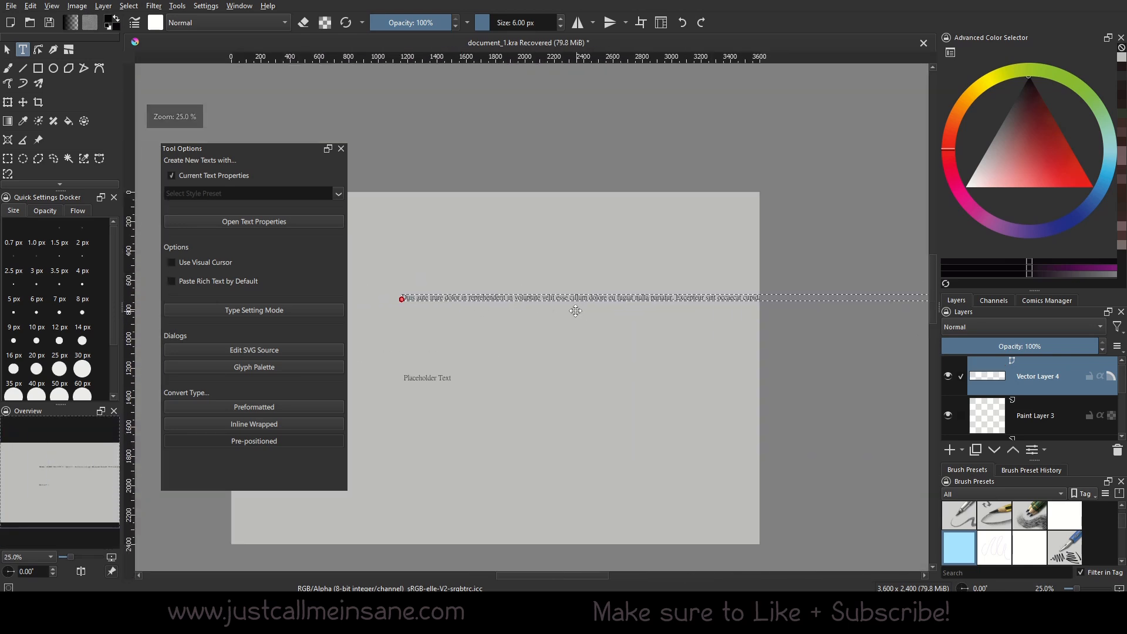
scroll(576, 312, "down", 1)
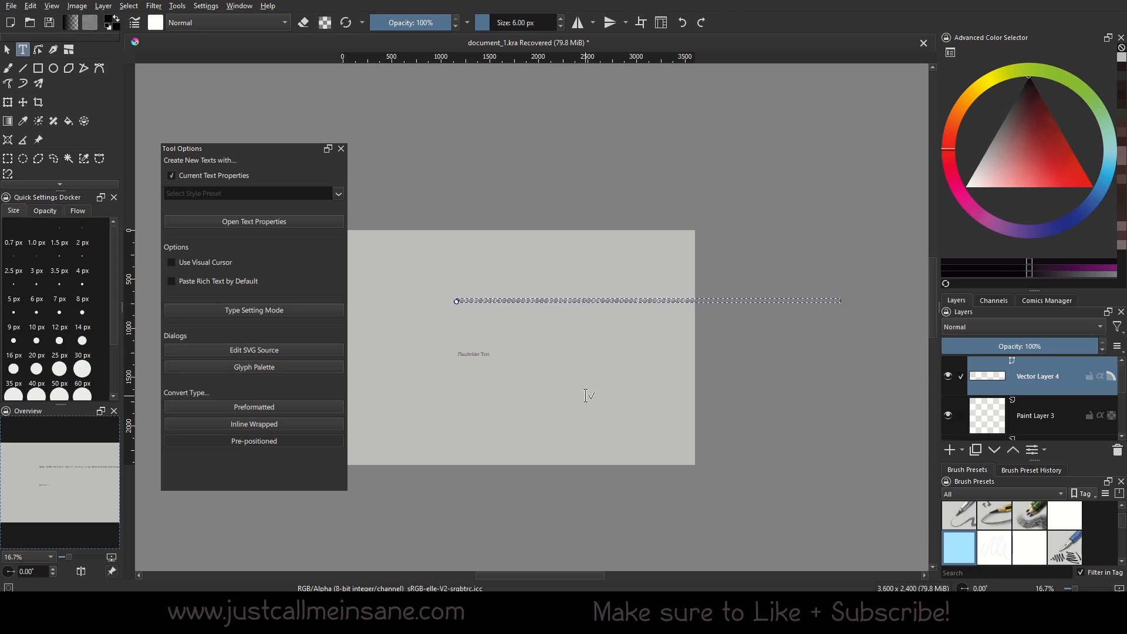
scroll(407, 294, "up", 3)
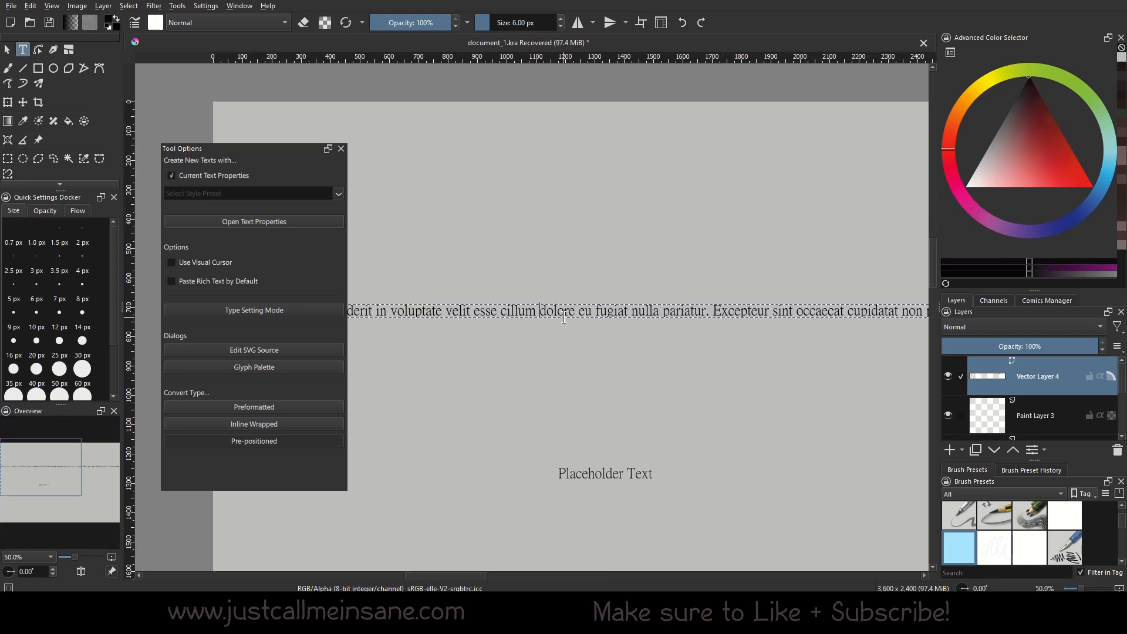
Step: Reposition the single-line text so that it starts inside the canvas, above "Placeholder Text"
key("BackSpace")
scroll(542, 312, "down", 2)
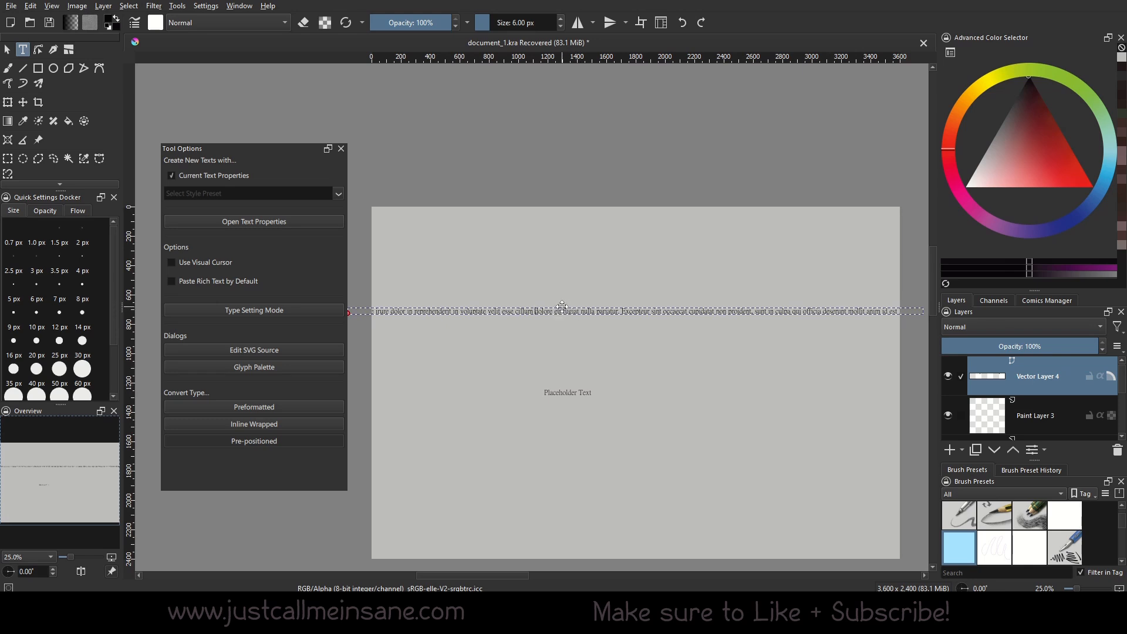
left_click_drag(565, 306, 657, 287)
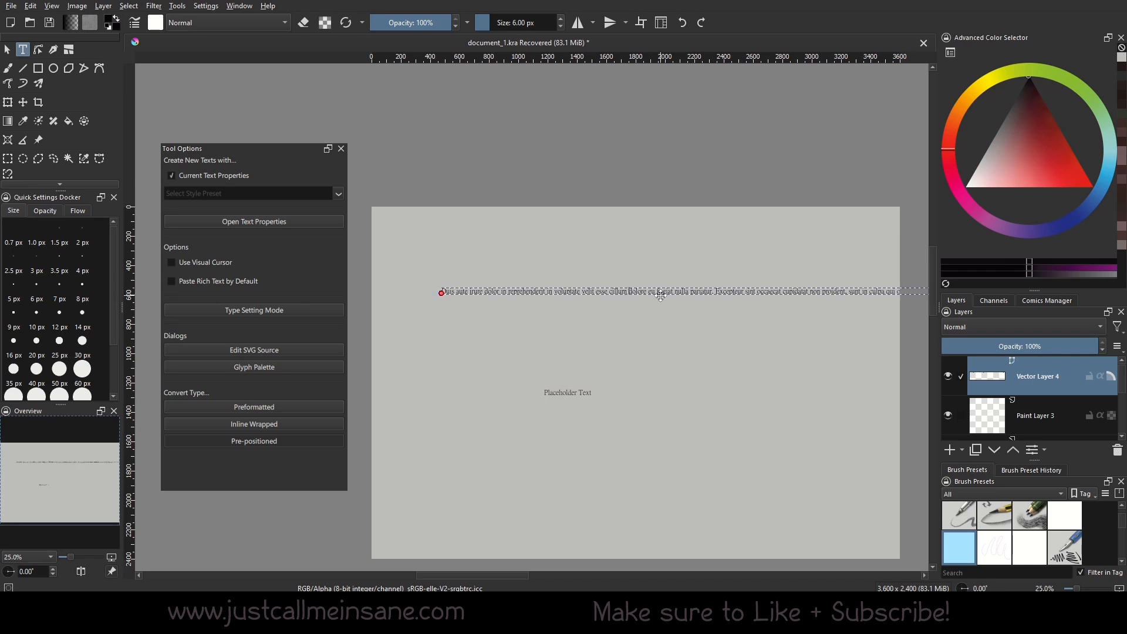
Step: Convert the entire single-line text to inline wrapped text and narrow its wrapping area into a multi-line paragraph
double_click(661, 296)
key("ctrl+a")
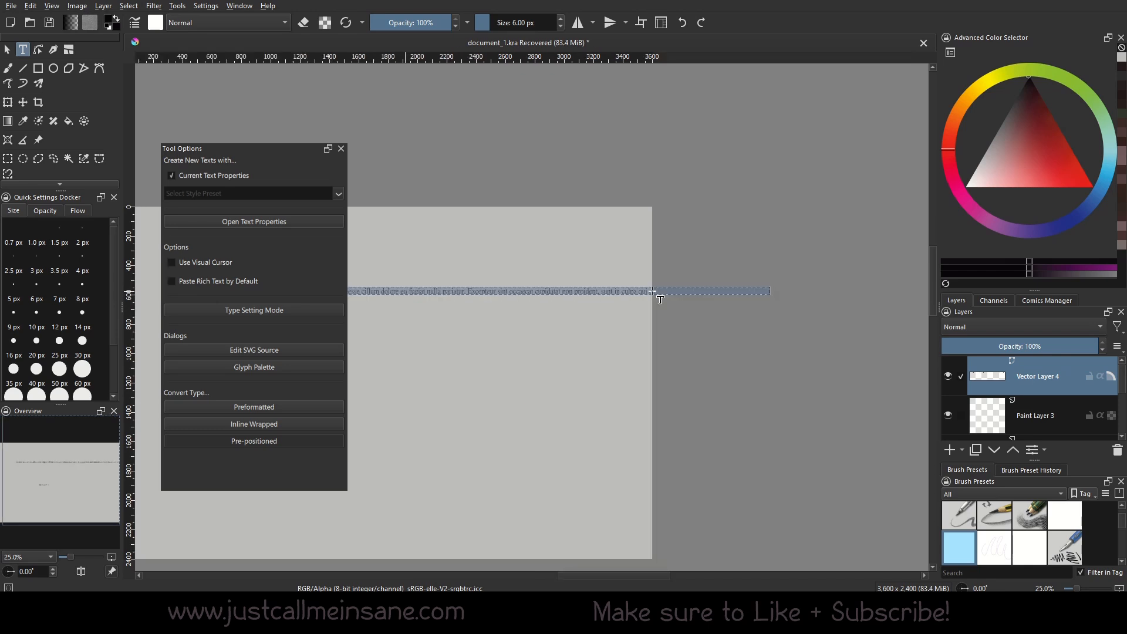
left_click_drag(479, 385, 648, 402)
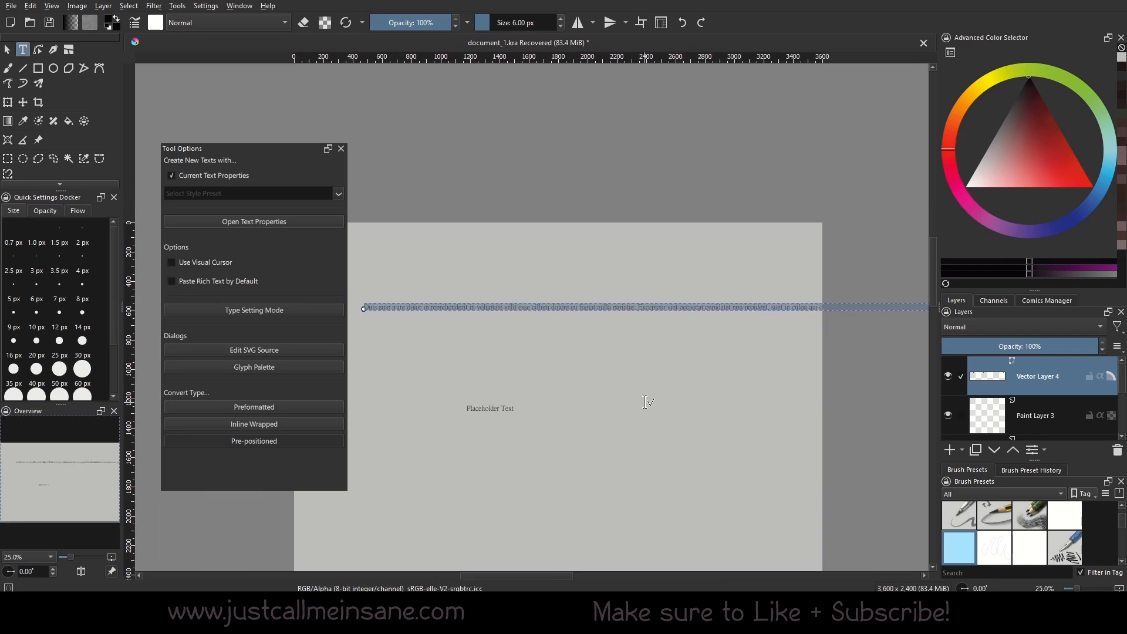
left_click(297, 424)
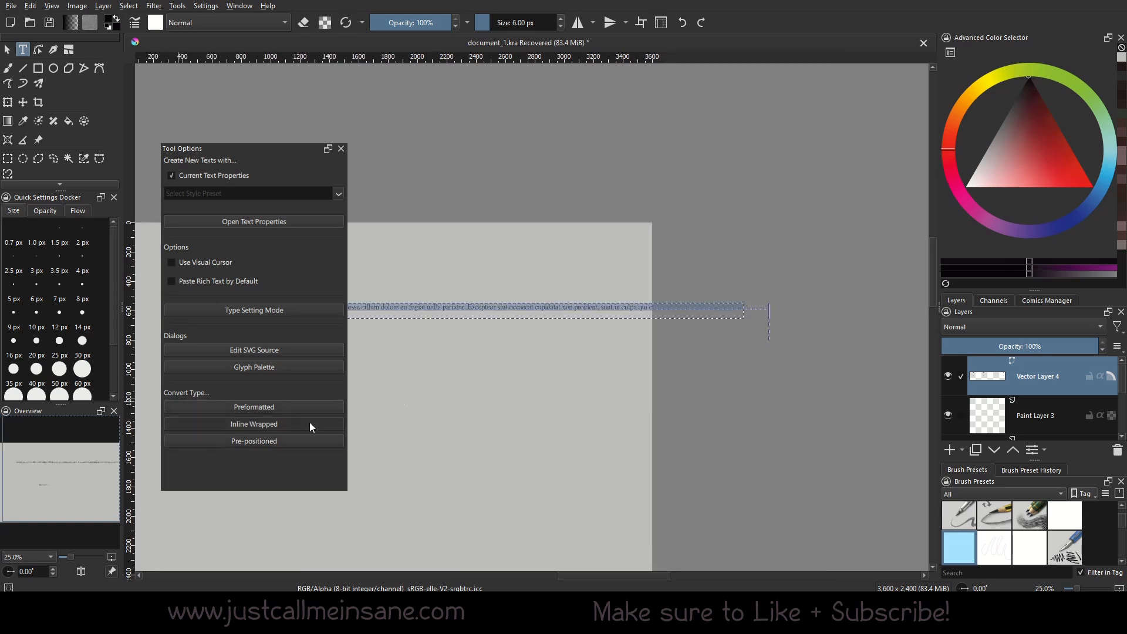
left_click_drag(772, 322, 489, 348)
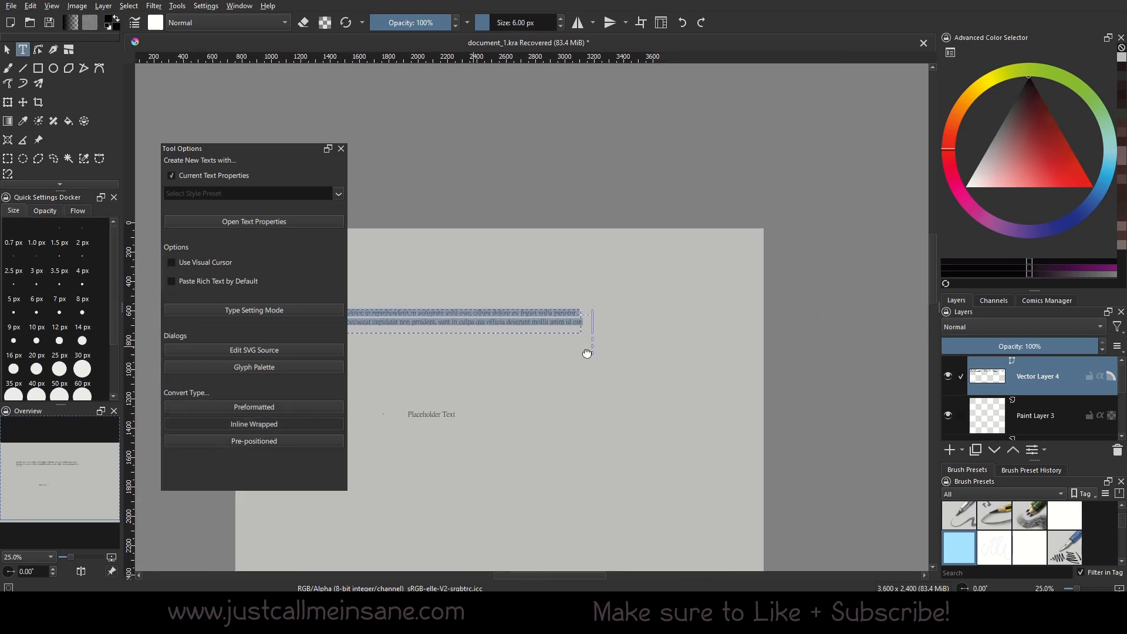
left_click_drag(585, 331, 651, 311)
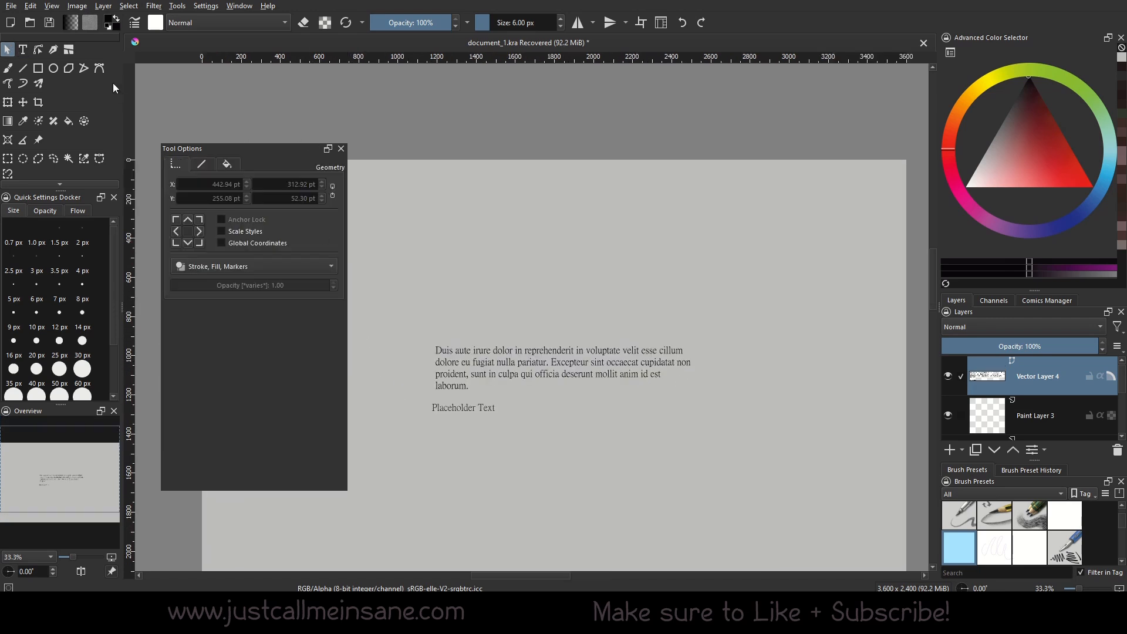
Step: Draw an unfilled ellipse about 858 px wide and 777 px high above the paragraph
left_click(54, 69)
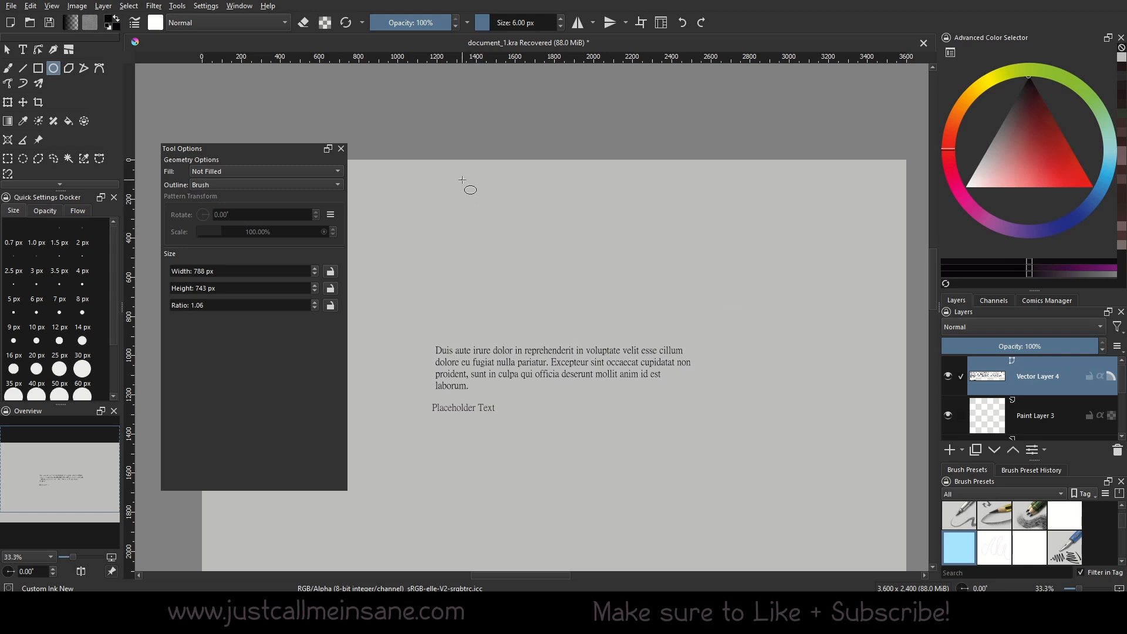
left_click_drag(464, 180, 632, 332)
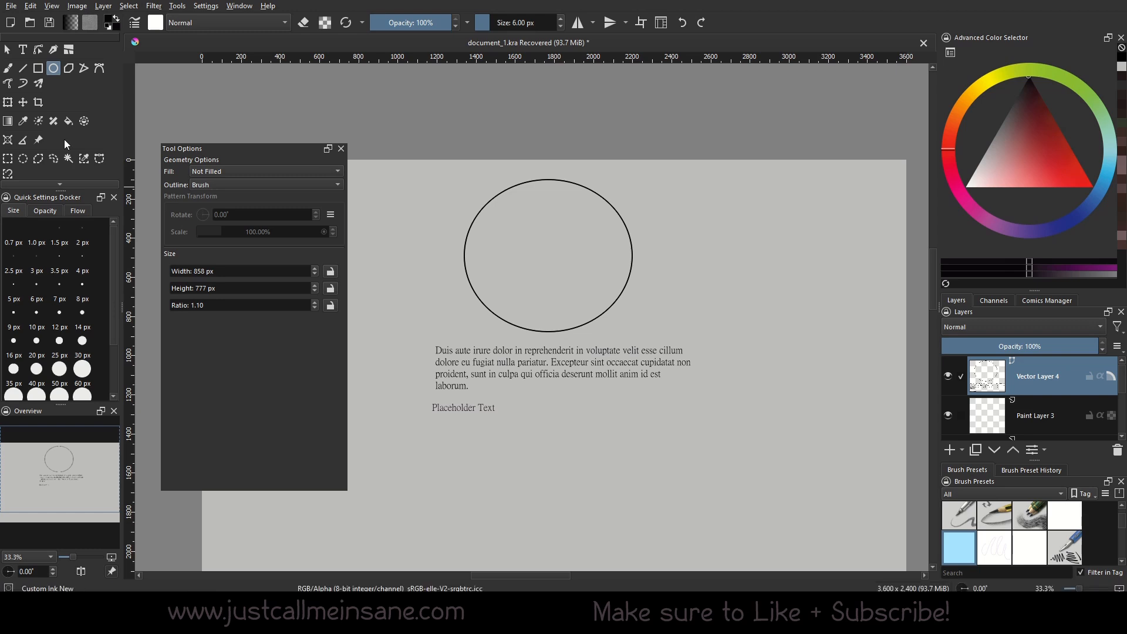
scroll(513, 259, "up", 1)
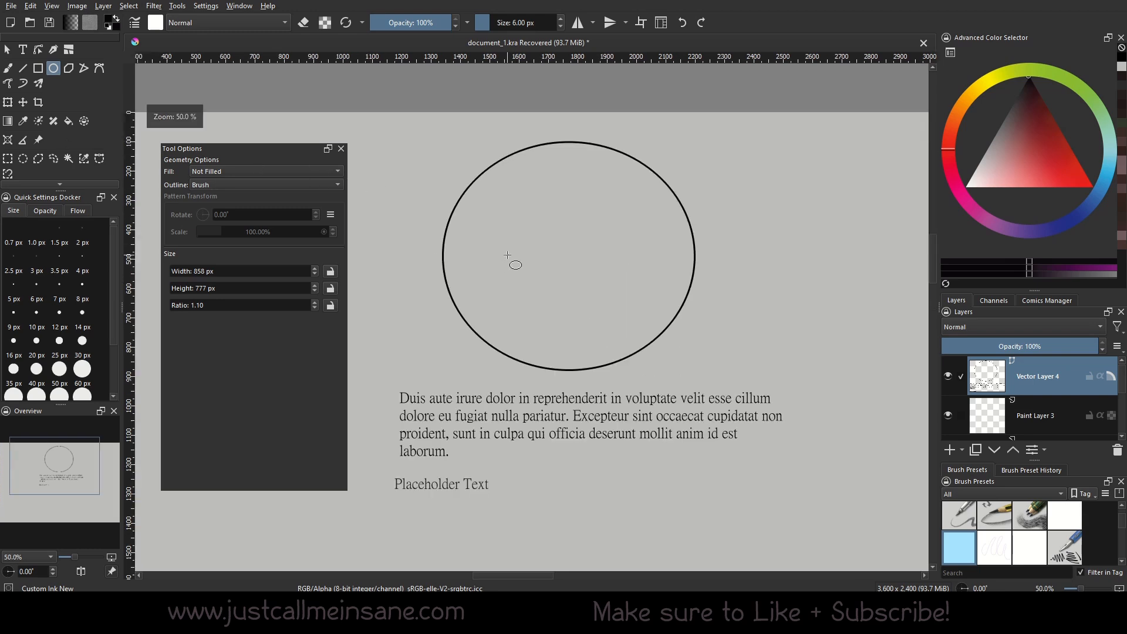
Step: Place text inside the ellipse and paste in the passage from "Duis aute irure dolor" to "est laborum."
left_click(22, 51)
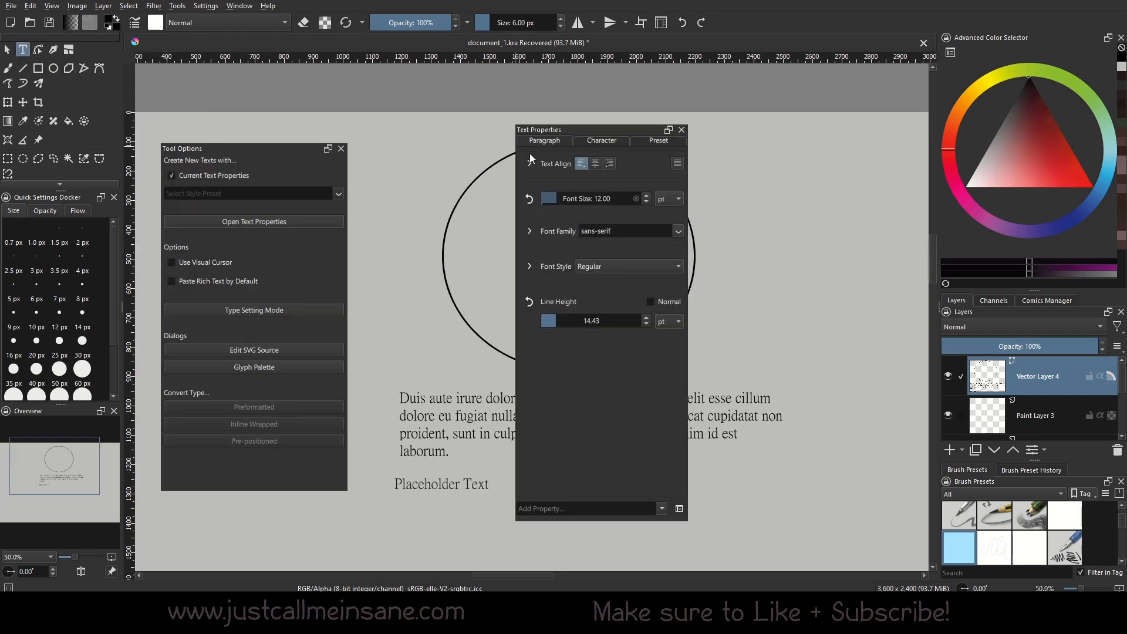
left_click(682, 131)
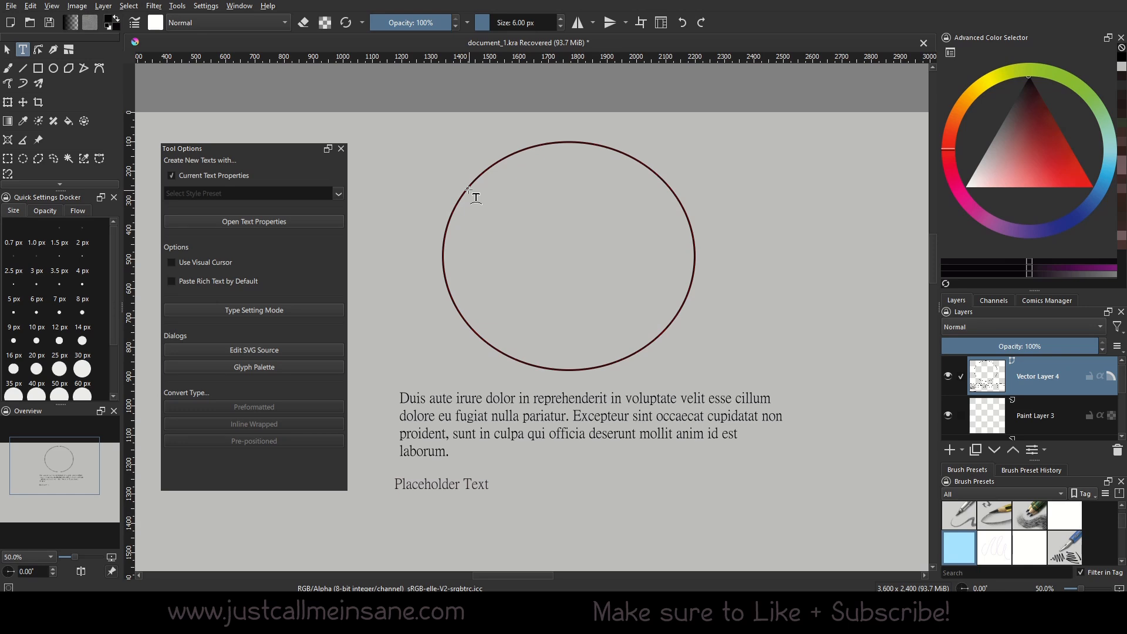
scroll(502, 202, "down", 1)
left_click(502, 202)
key("ctrl+v")
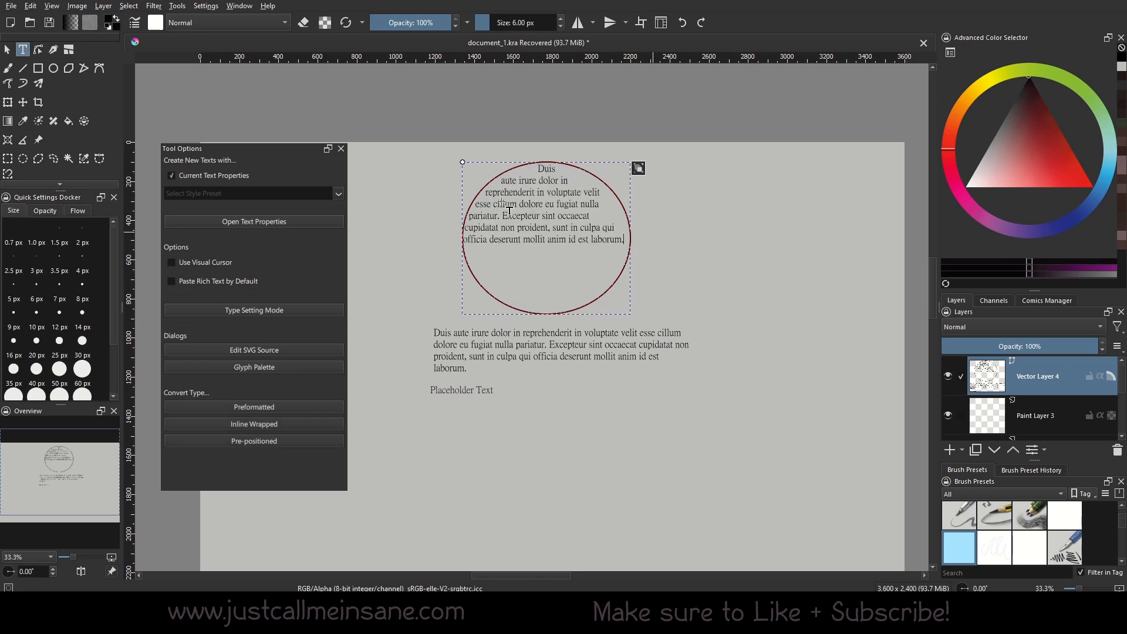
Step: Undo the pasted passage and the text placement inside the ellipse
key("ctrl+z")
scroll(511, 212, "up", 1)
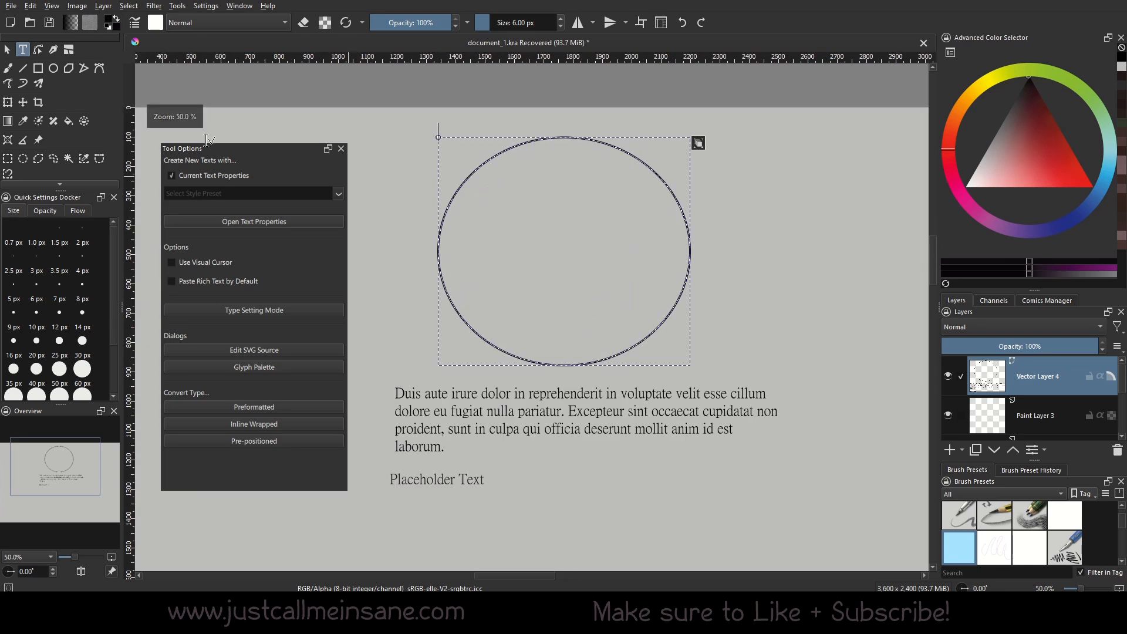
key("ctrl+z")
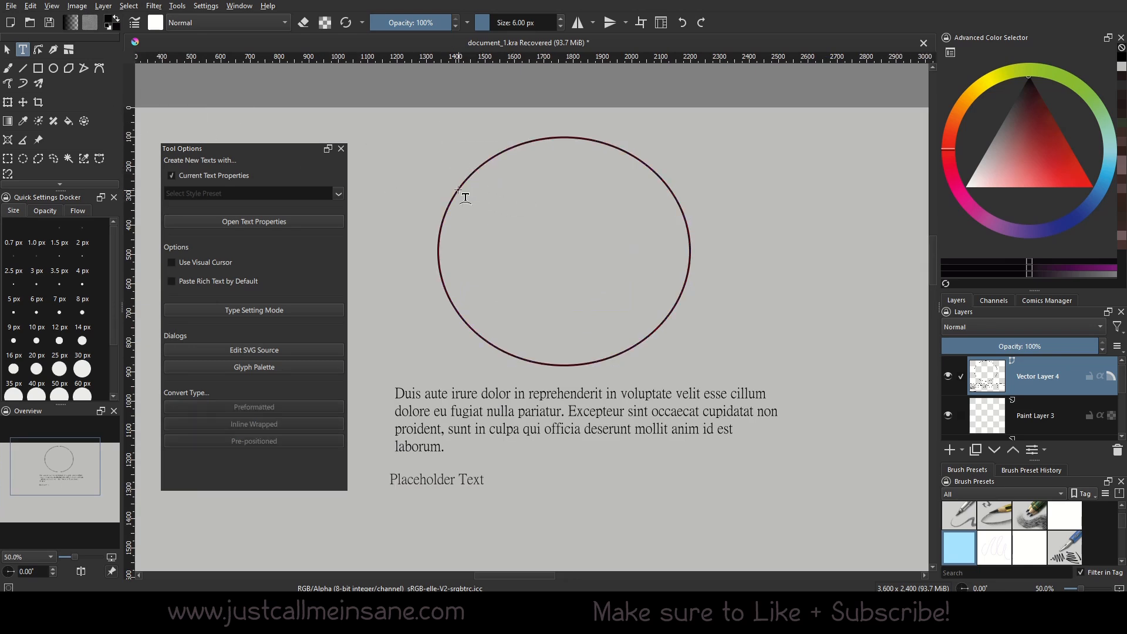
Step: Place "Placeholder Text" along the ellipse's outline and shift it so it runs on the outer side of the upper-left arc
left_click(458, 189)
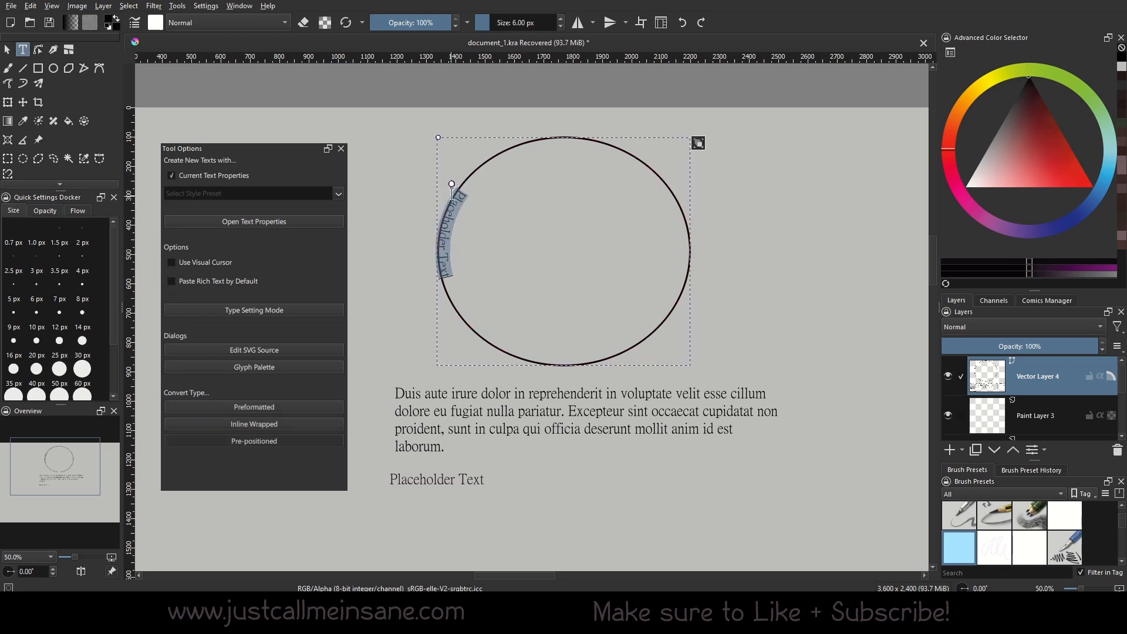
mouse_move(451, 187)
left_mouse_down()
mouse_move(473, 186)
mouse_move(435, 177)
mouse_move(462, 172)
left_mouse_up()
mouse_move(496, 205)
left_mouse_down()
mouse_move(520, 227)
mouse_move(535, 150)
mouse_move(546, 372)
mouse_move(396, 322)
mouse_move(523, 193)
mouse_move(480, 329)
mouse_move(513, 198)
left_mouse_up()
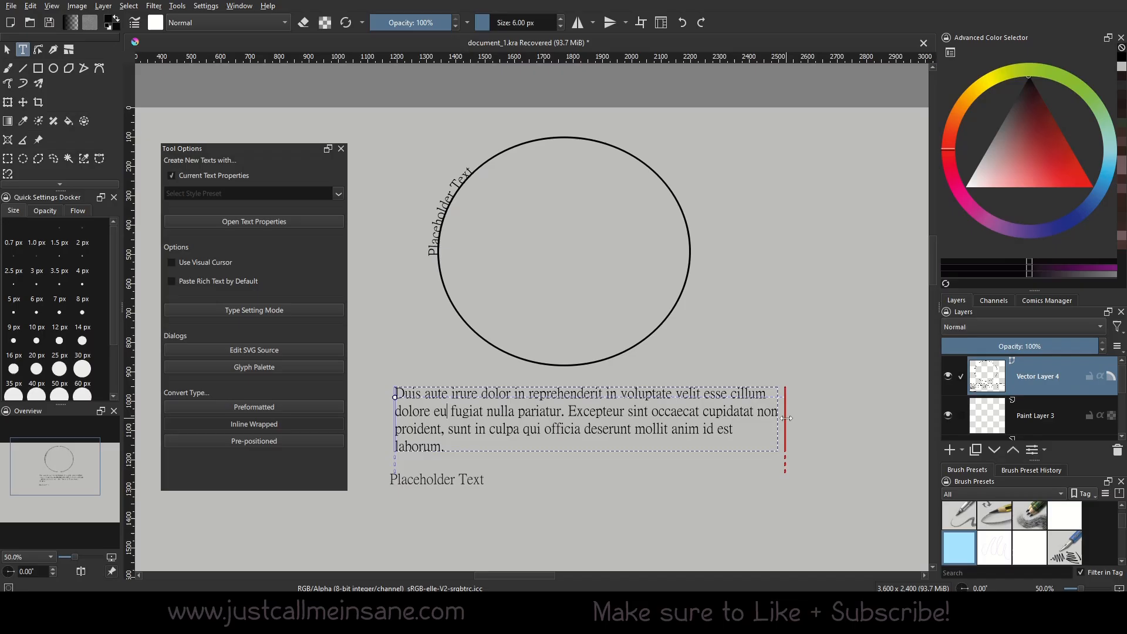
Step: Narrow the wrapping area of the "Duis aute" paragraph and convert it to preformatted text
left_click_drag(798, 429, 709, 435)
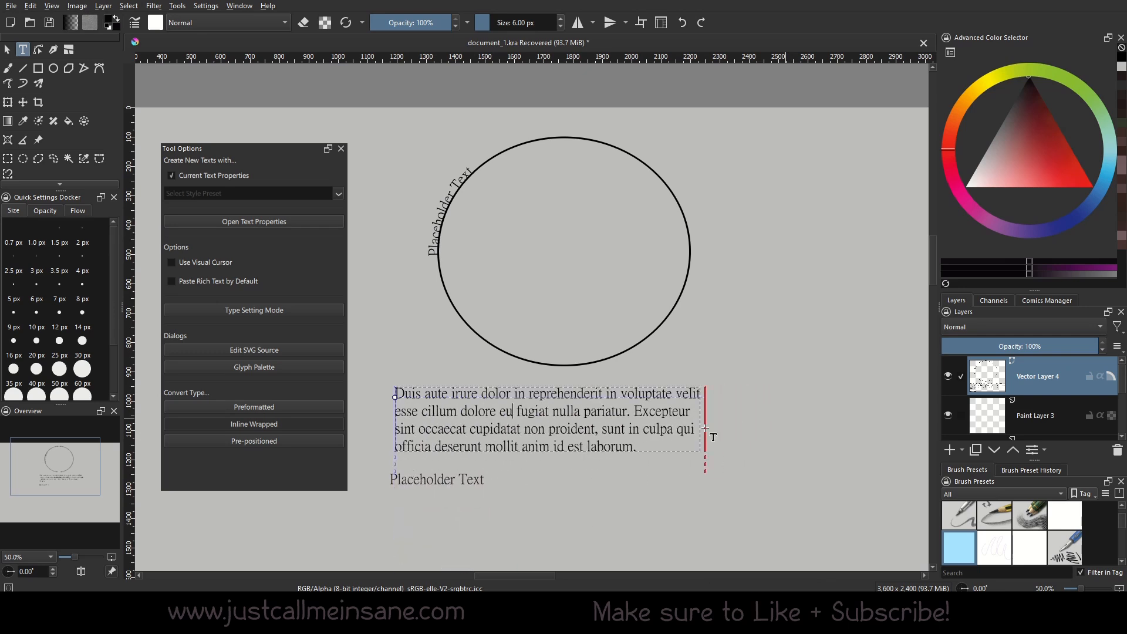
left_click(245, 405)
Step: Insert hard line breaks after "reprehenderit" and after "dolore eu" in the preformatted text
left_click(611, 393)
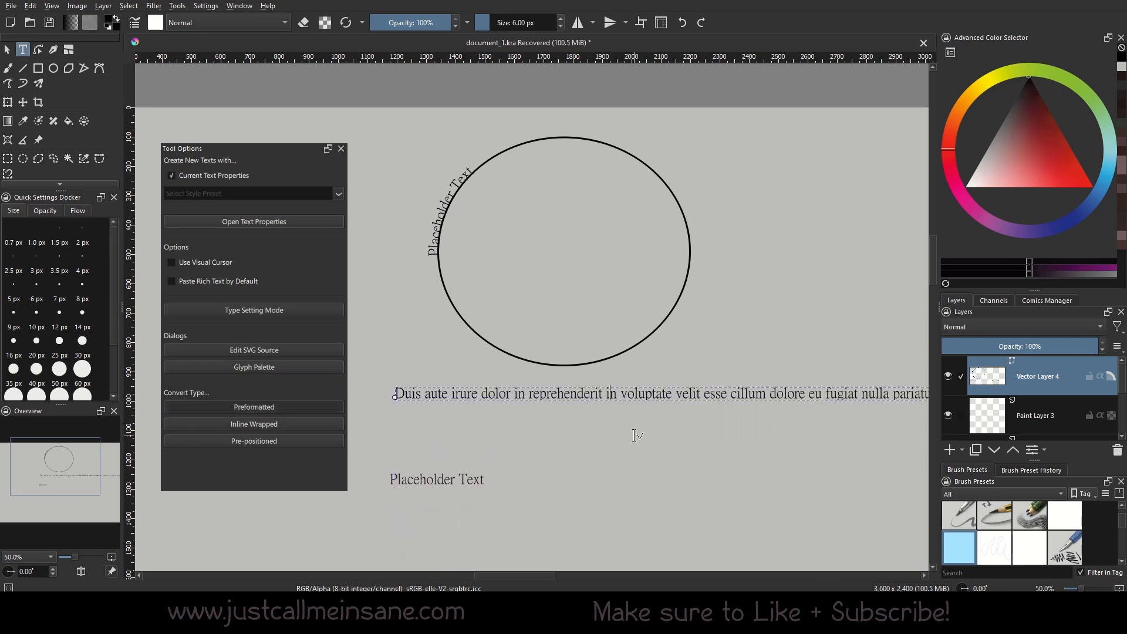
key("BackSpace")
key("Return")
left_click(615, 412)
key("Return")
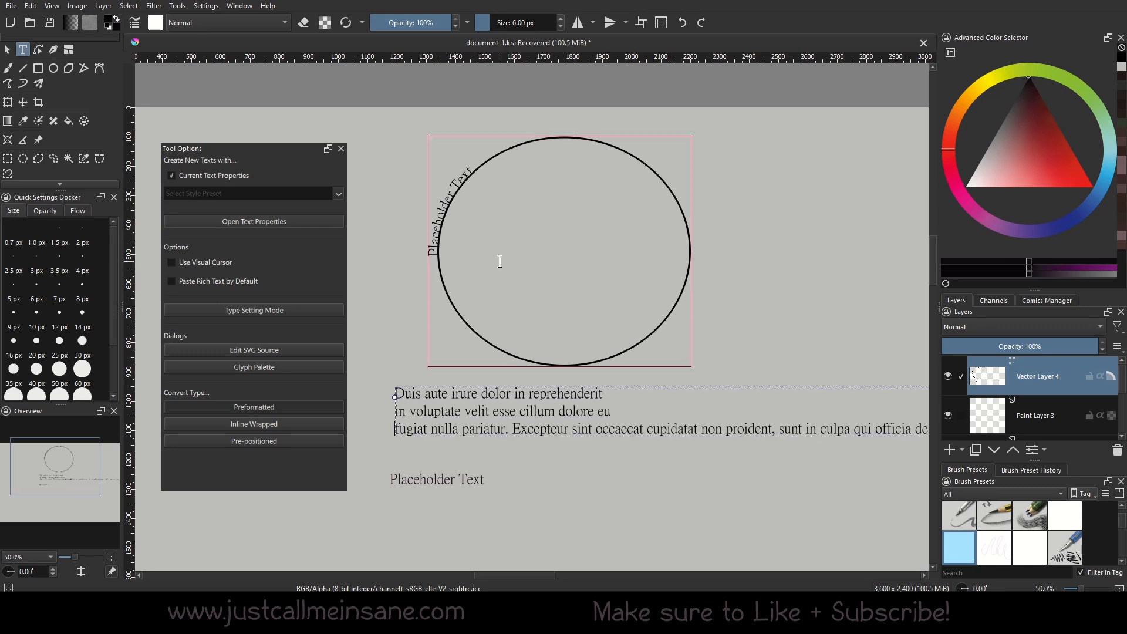
Step: Switch to the Ellipse tool
left_click(101, 70)
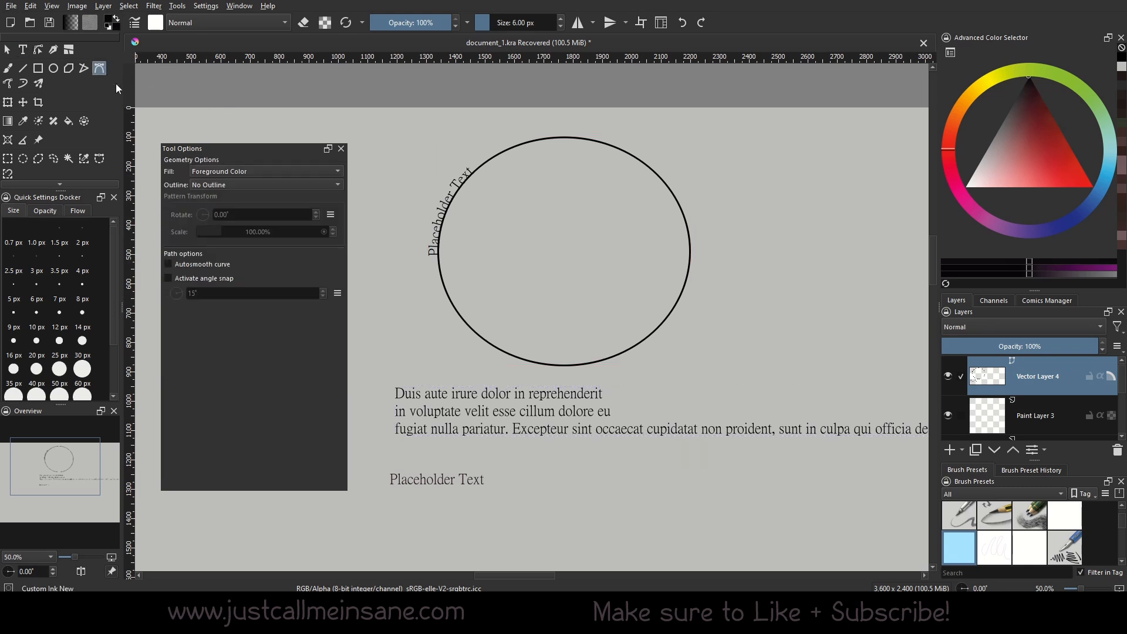
left_click(52, 70)
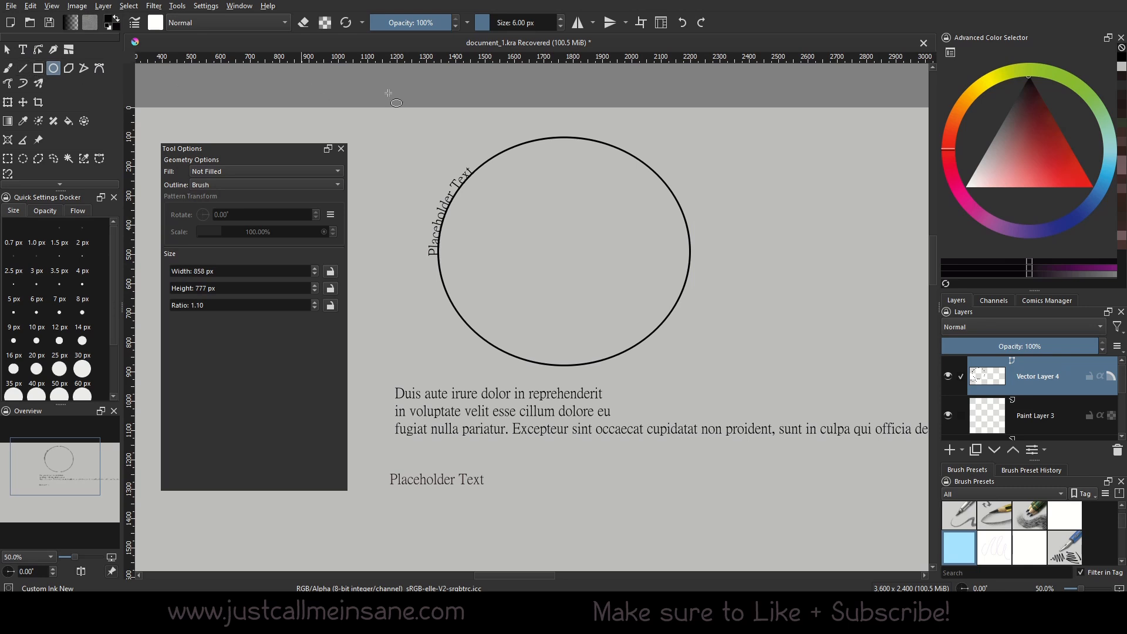